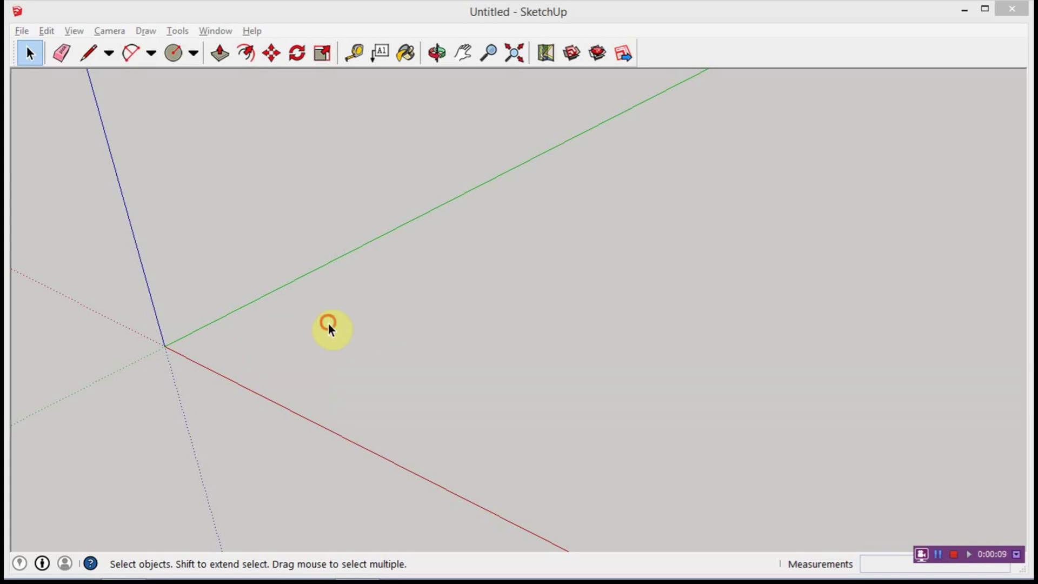
# Step: Sketch a trial rectangle at the origin, undo it, and reorient the view around the axes
pyautogui.press('r')
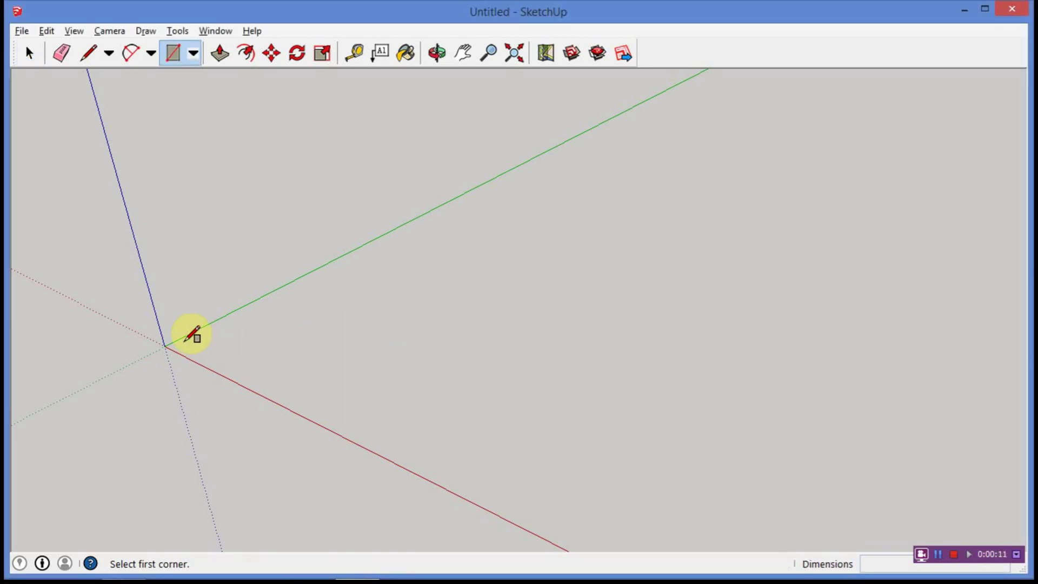
pyautogui.click(164, 346)
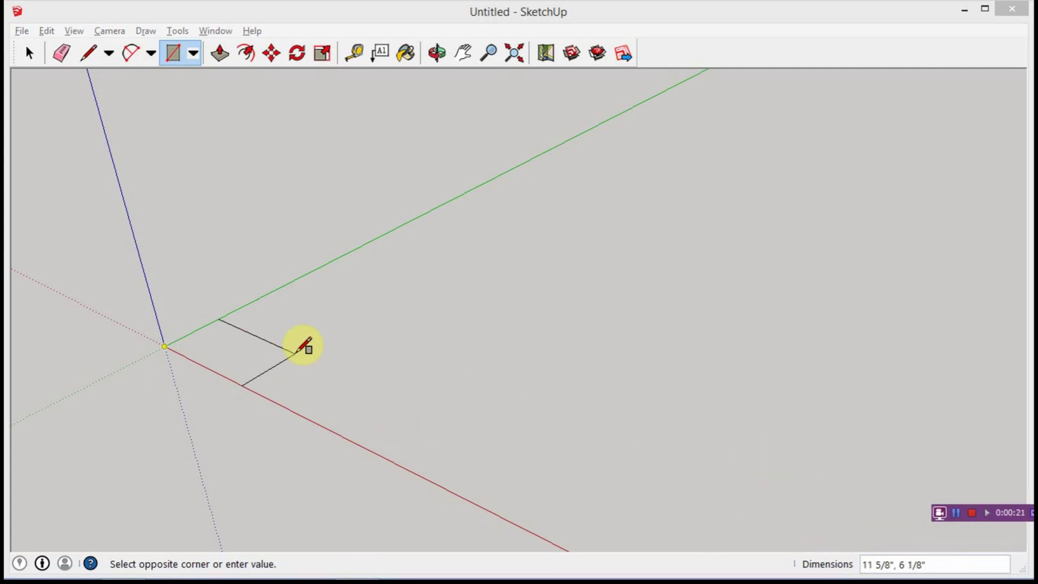
pyautogui.click(296, 351)
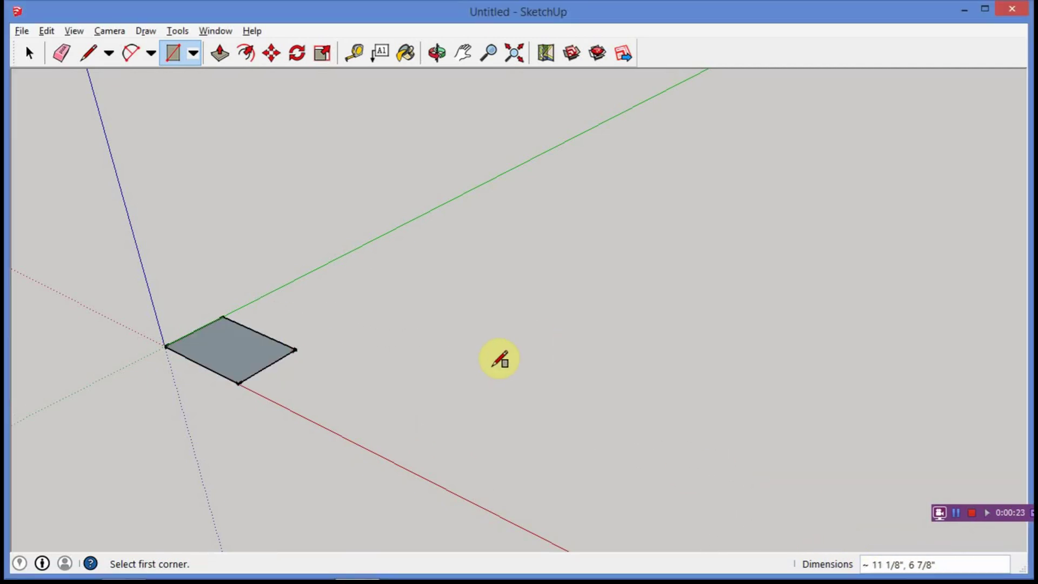
pyautogui.hotkey('ctrl', 'z')
pyautogui.scroll(-10, 457, 355)
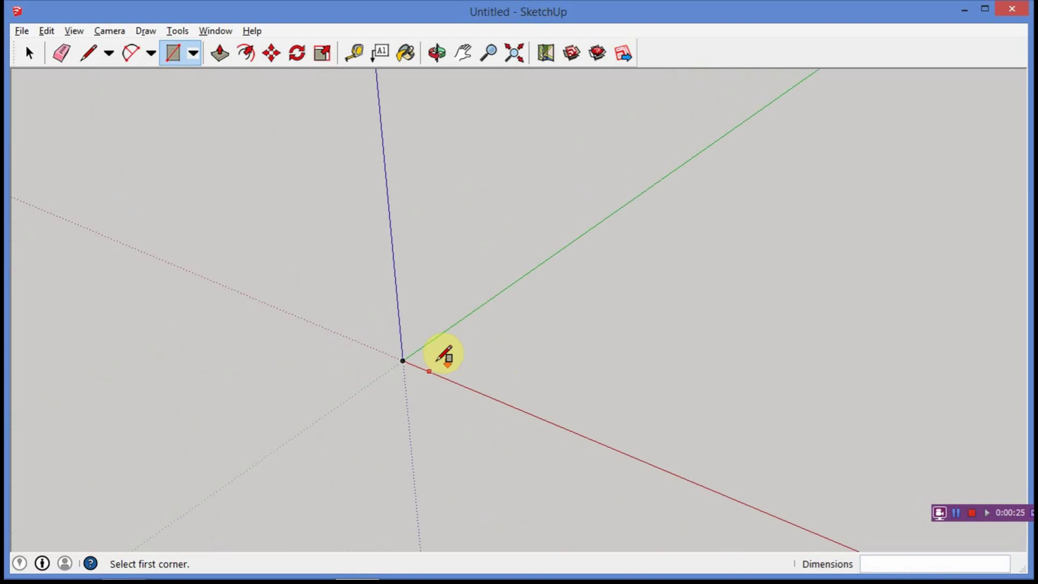
pyautogui.scroll(-5, 485, 325)
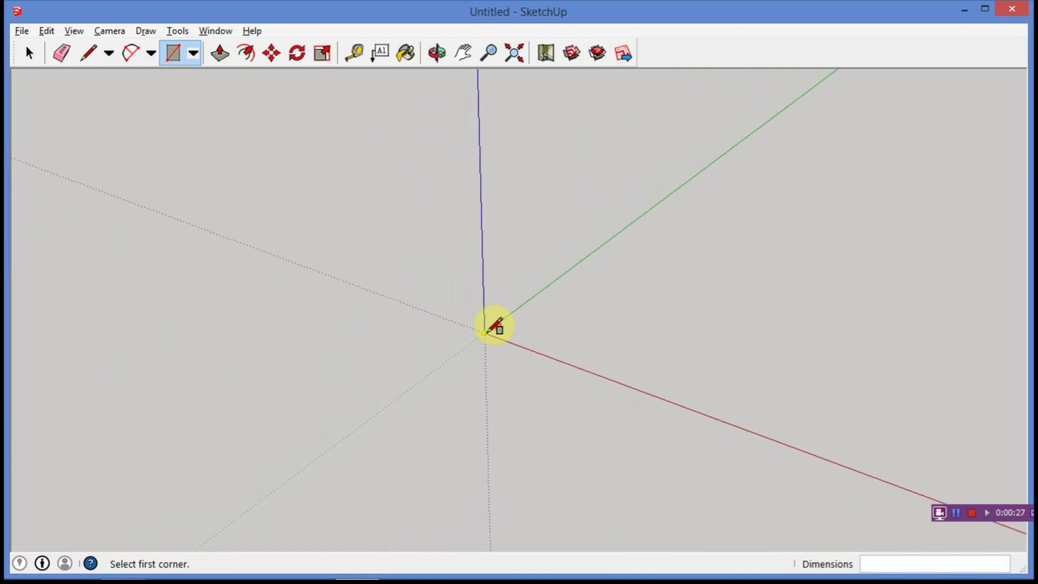
pyautogui.press('o')
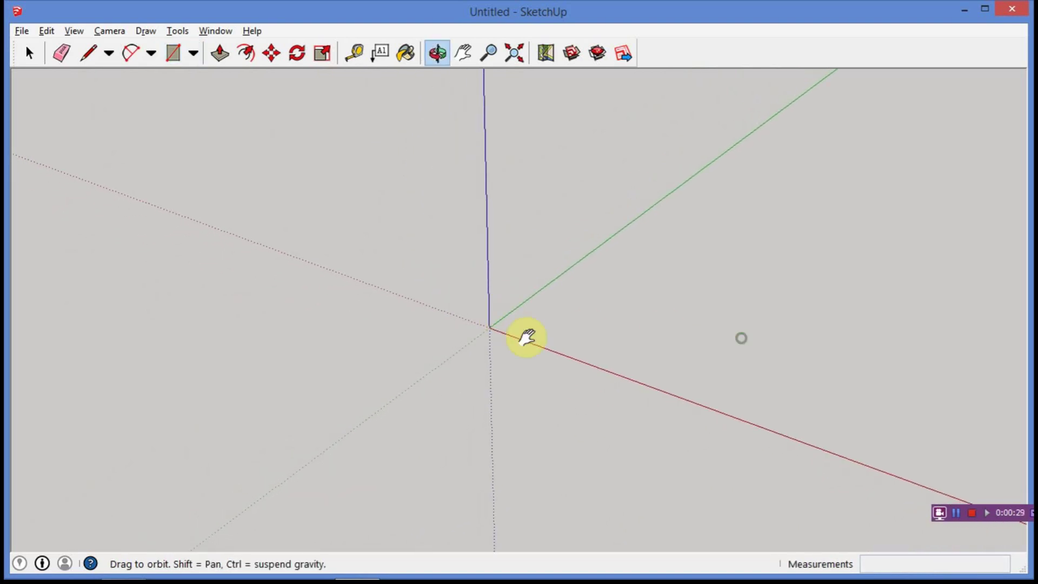
pyautogui.moveTo(528, 339); pyautogui.dragTo(454, 335)
pyautogui.press('r')
pyautogui.scroll(-6, 591, 308)
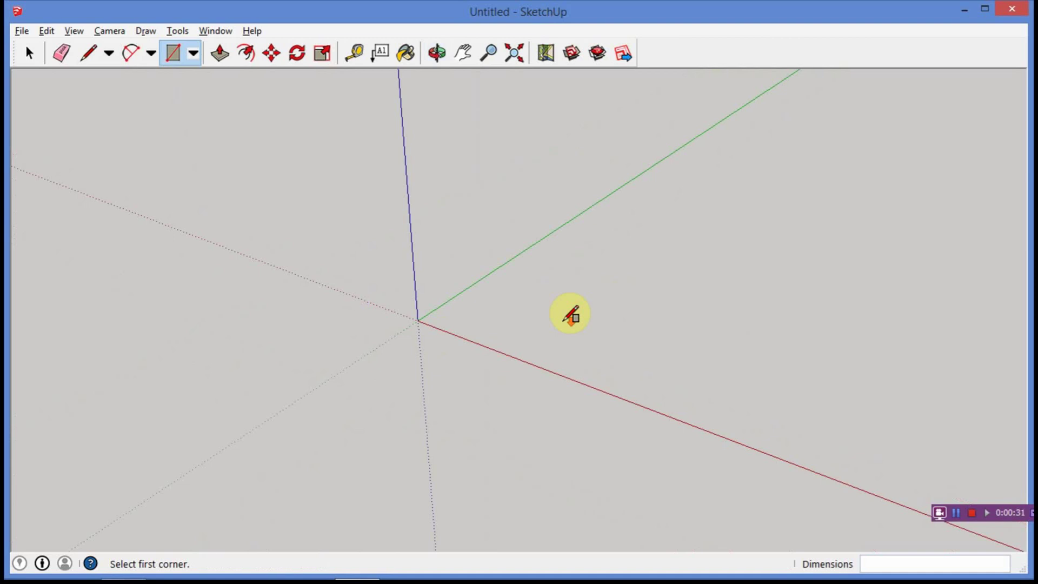
pyautogui.scroll(-2, 574, 313)
pyautogui.moveTo(602, 308); pyautogui.dragTo(370, 342, button='middle')
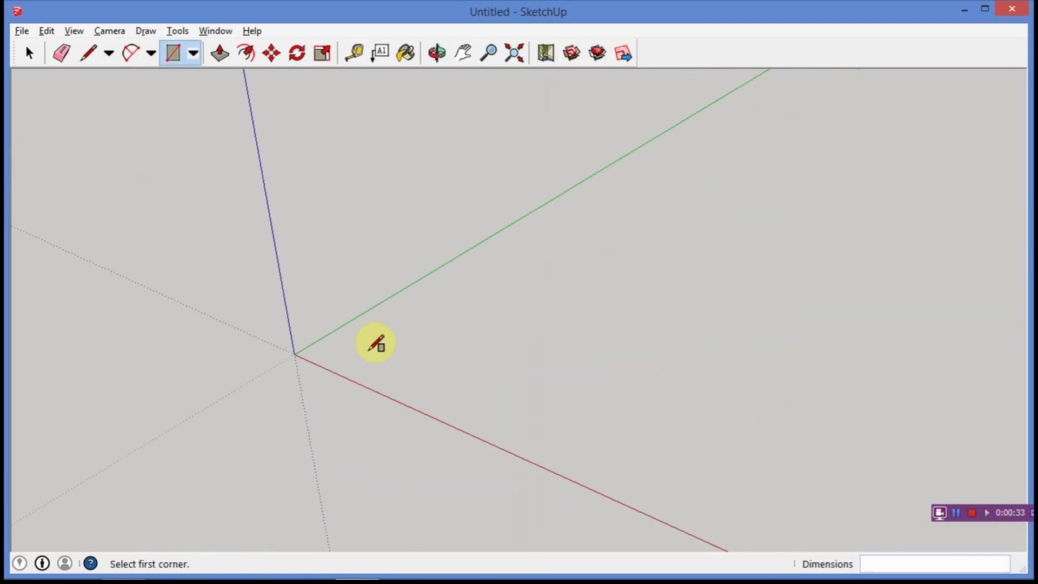
# Step: Draw another rectangle from the origin and undo it as oversized
pyautogui.click(296, 355)
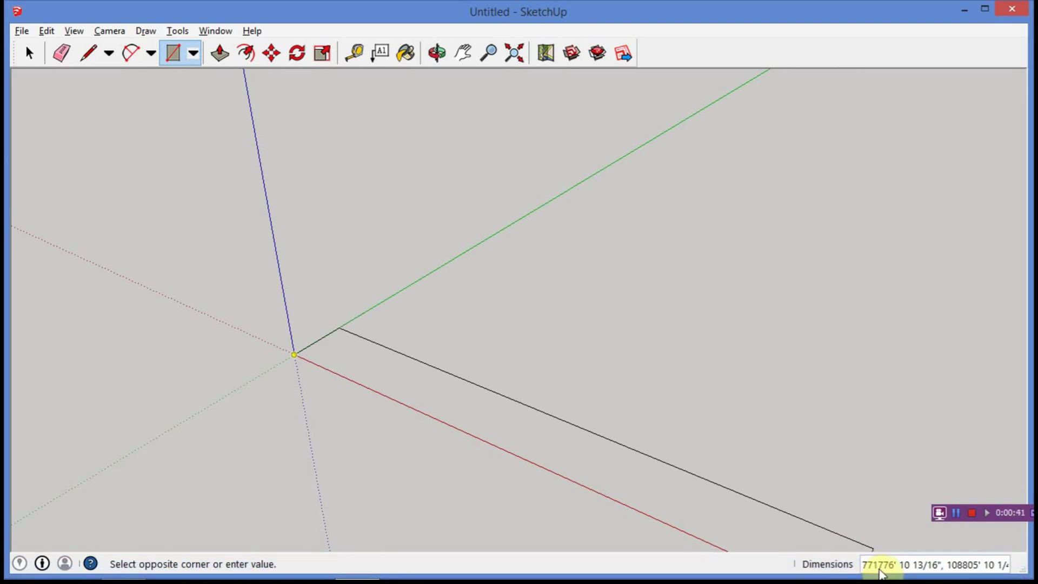
pyautogui.scroll(3, 609, 266)
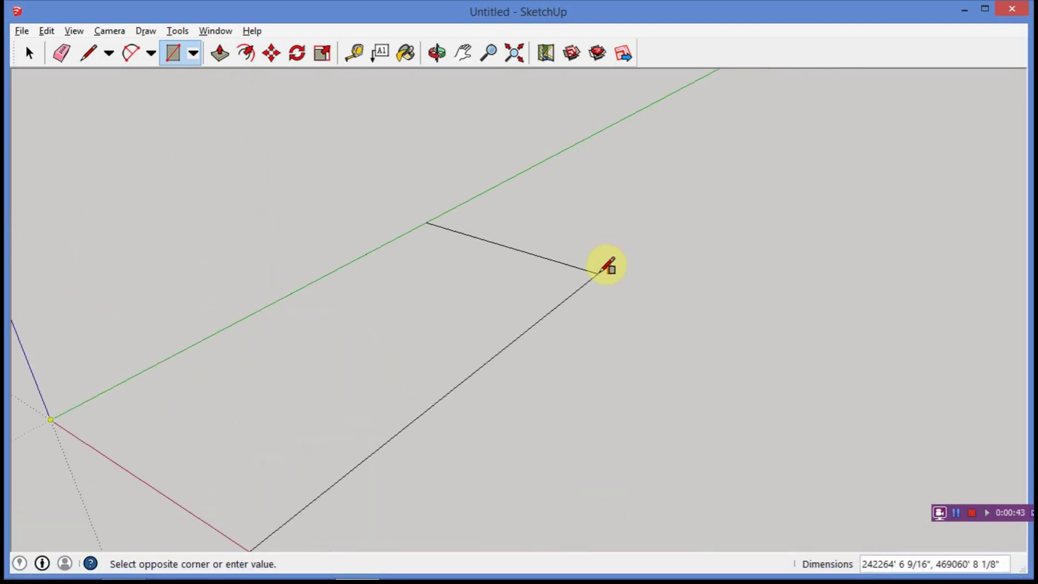
pyautogui.scroll(-3, 575, 279)
pyautogui.moveTo(458, 312); pyautogui.dragTo(647, 291, button='middle')
pyautogui.click(541, 342)
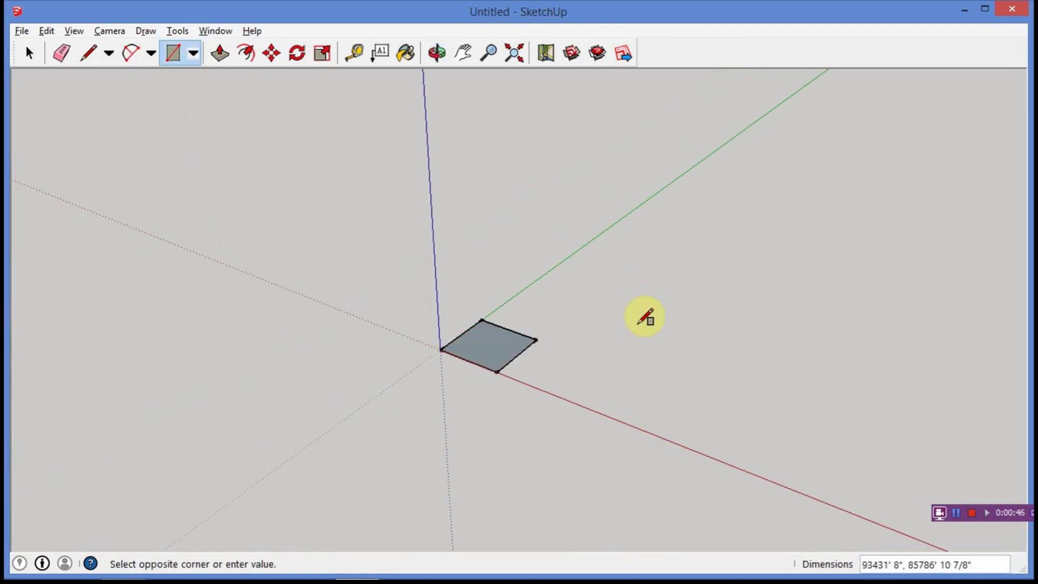
pyautogui.hotkey('ctrl', 'z')
# Step: Draw a 15" by 15" square starting at the axis origin
pyautogui.click(440, 349)
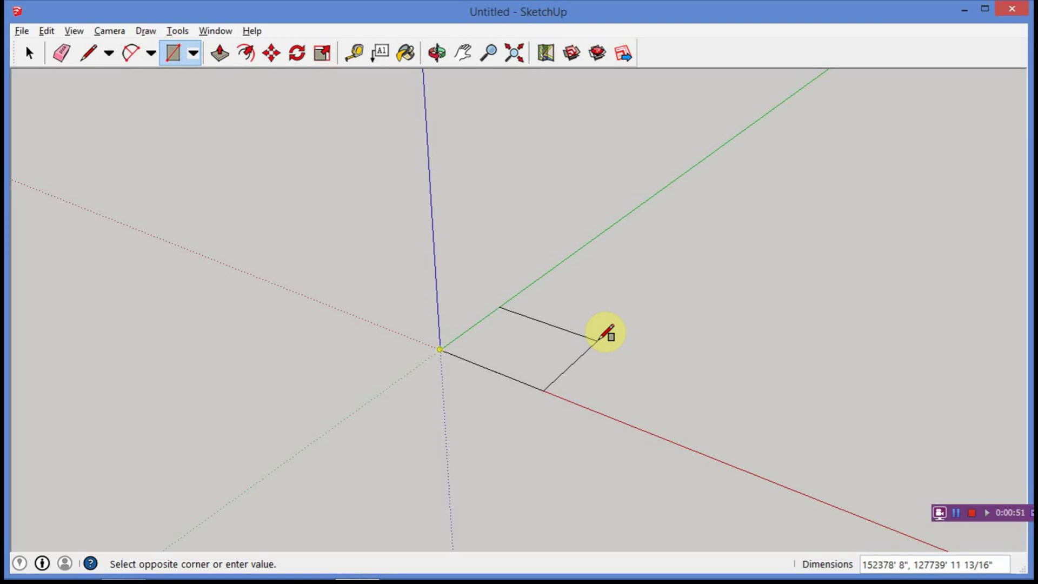
pyautogui.write('15", 15')
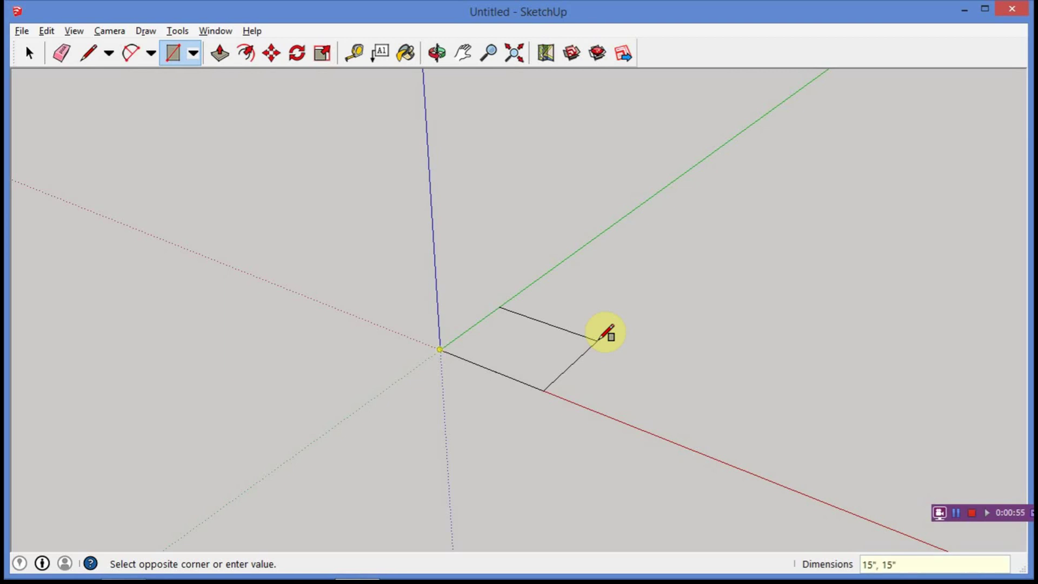
pyautogui.press('Escape')
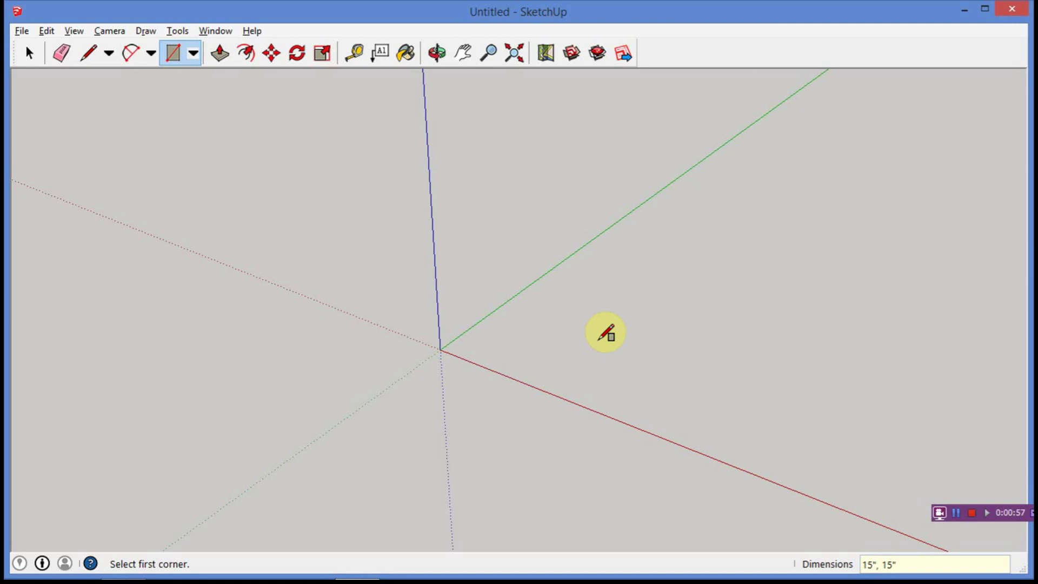
pyautogui.moveTo(605, 332); pyautogui.dragTo(505, 336, button='middle')
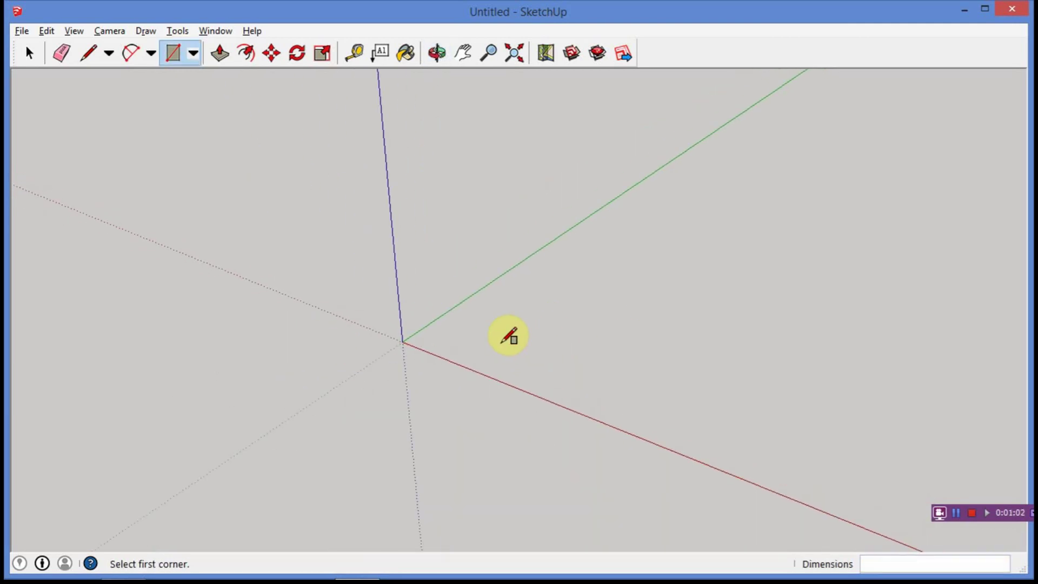
# Step: Zoom extents, then orbit and pan until the square at the origin fills the view
pyautogui.click(514, 54)
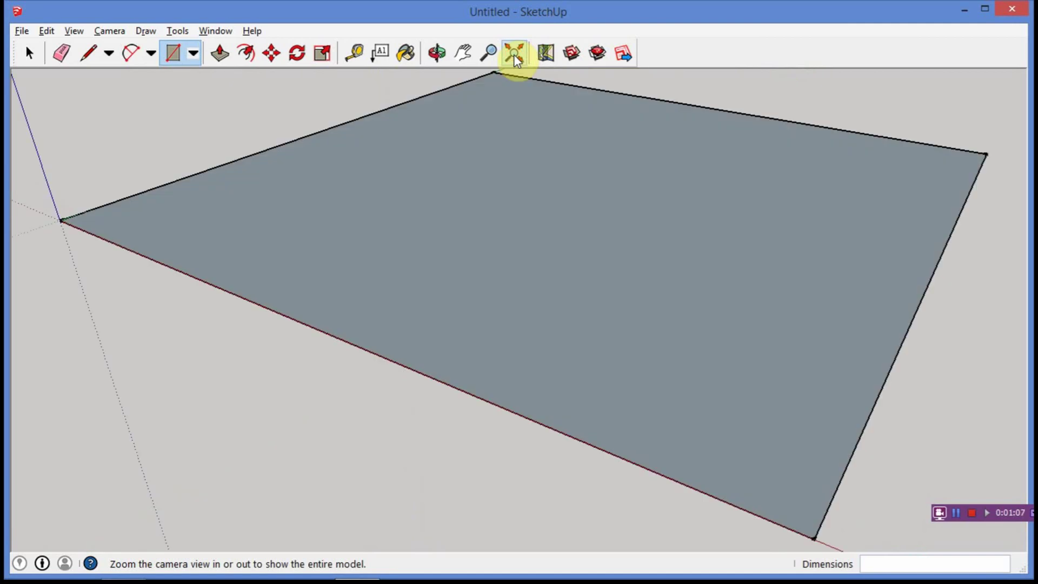
pyautogui.scroll(-4, 584, 193)
pyautogui.scroll(-1, 590, 188)
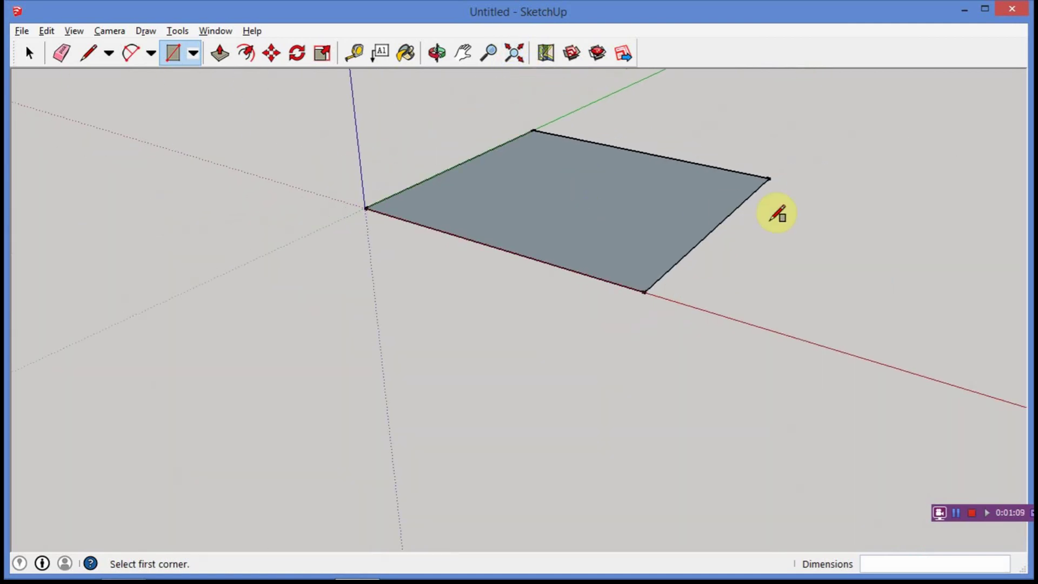
pyautogui.moveTo(795, 213); pyautogui.dragTo(646, 363, button='middle')
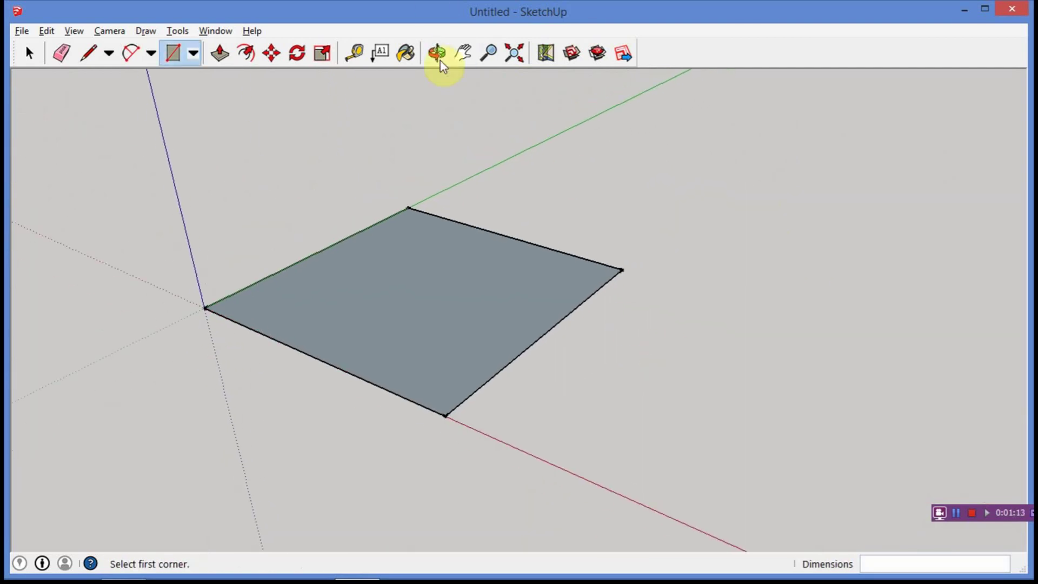
pyautogui.click(463, 53)
pyautogui.moveTo(580, 225); pyautogui.dragTo(597, 224)
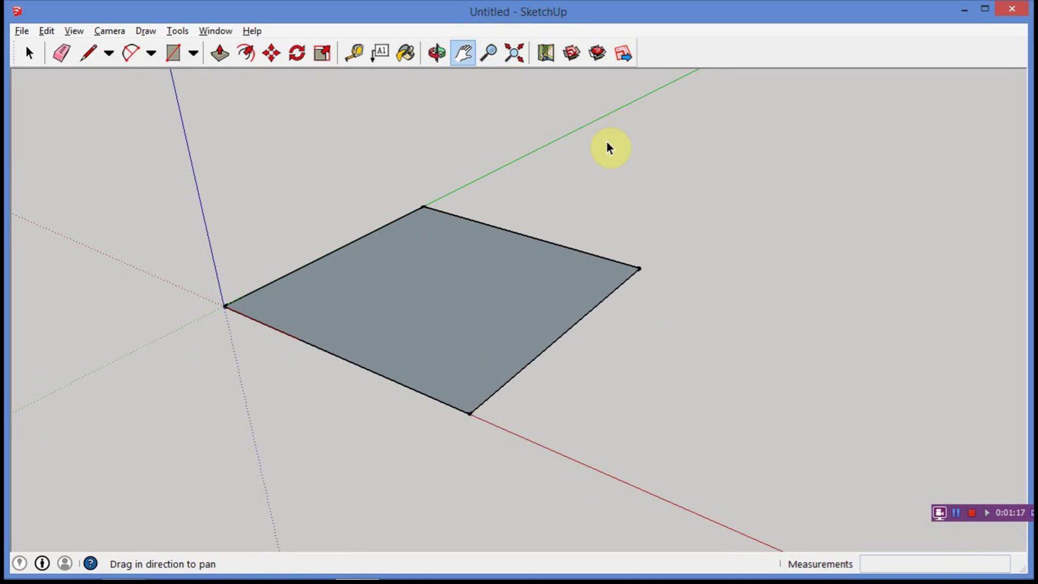
pyautogui.press('space')
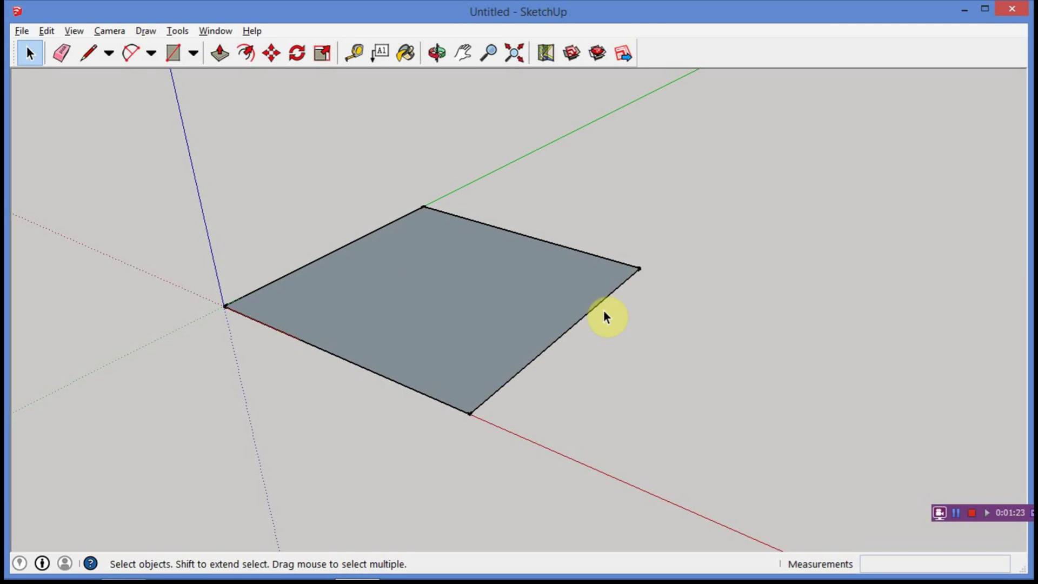
pyautogui.moveTo(556, 309); pyautogui.dragTo(686, 346, button='middle')
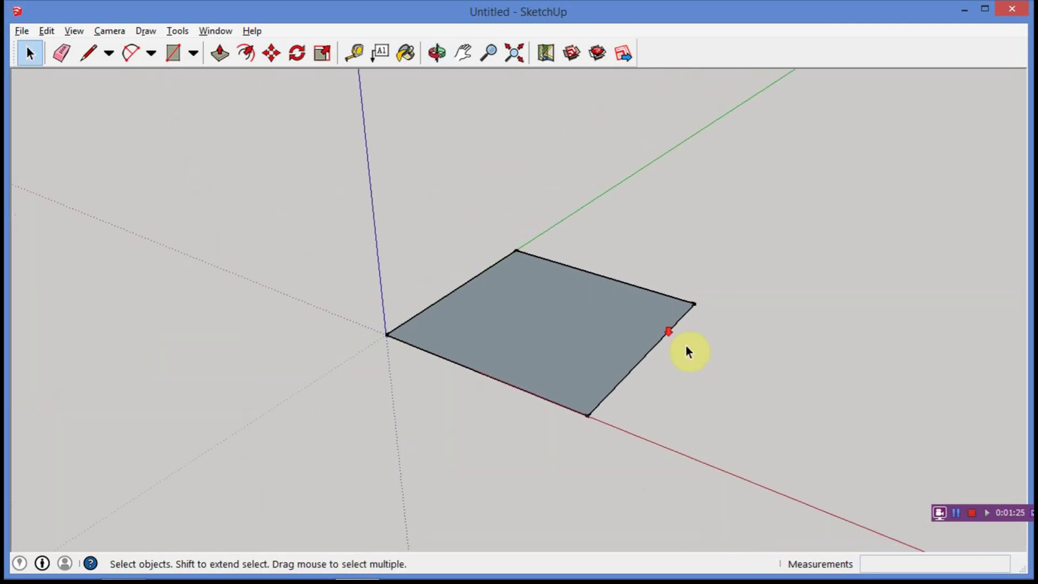
# Step: Push/pull the square face up 15 inches into a cube
pyautogui.press('p')
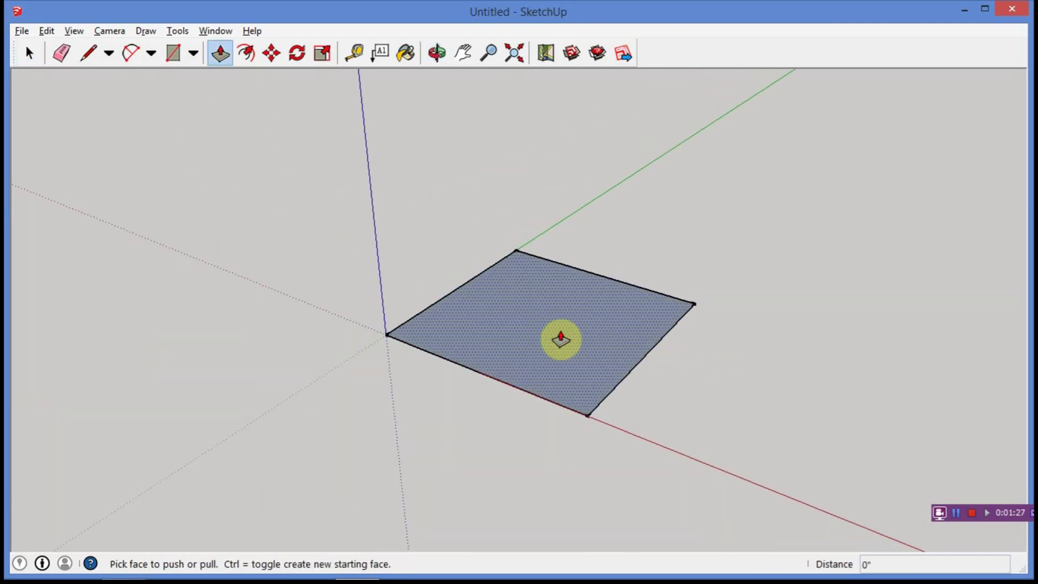
pyautogui.click(561, 339)
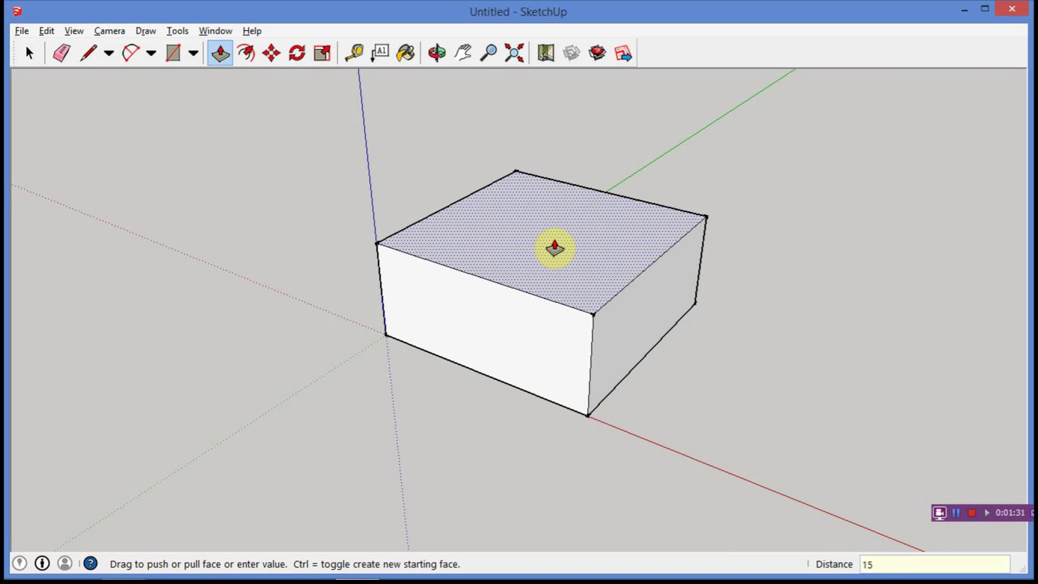
pyautogui.press('Return')
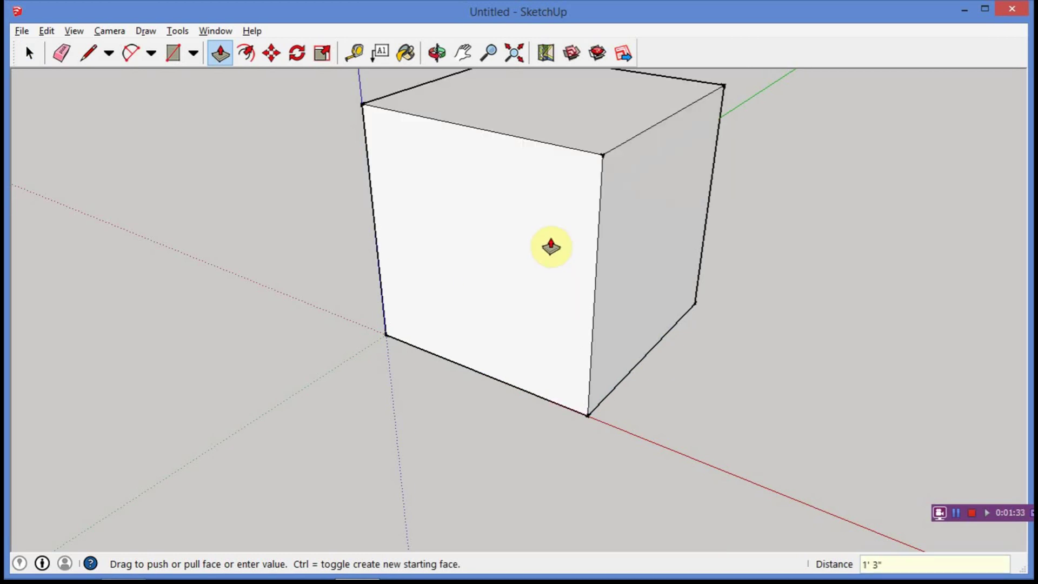
pyautogui.moveTo(714, 248); pyautogui.dragTo(747, 244, button='middle')
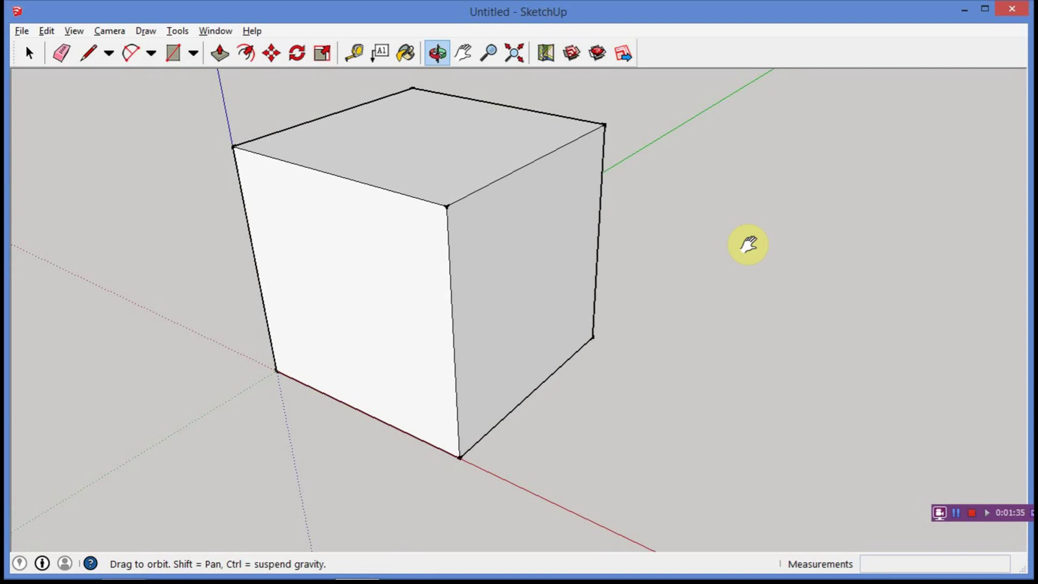
pyautogui.scroll(-3, 708, 259)
pyautogui.press('space')
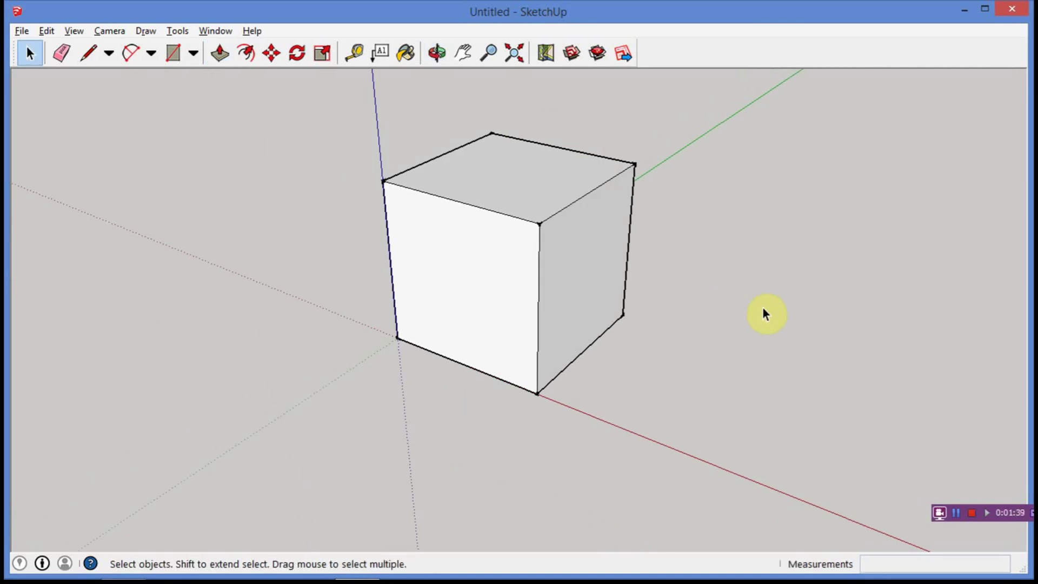
pyautogui.moveTo(762, 309); pyautogui.dragTo(718, 307, button='middle')
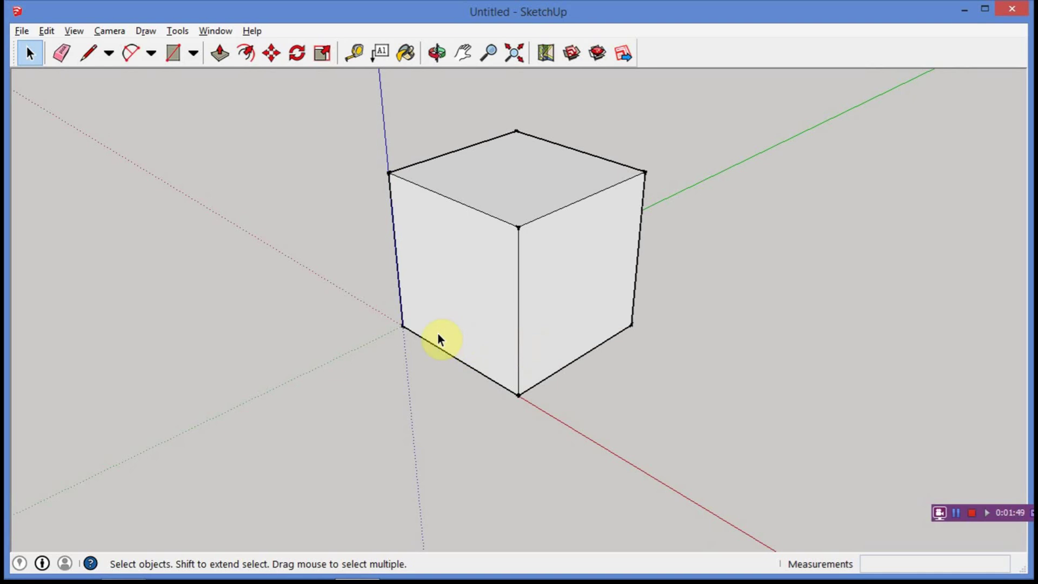
# Step: Dimension the cube's front-right bottom edge and relabel it 15"
pyautogui.click(180, 31)
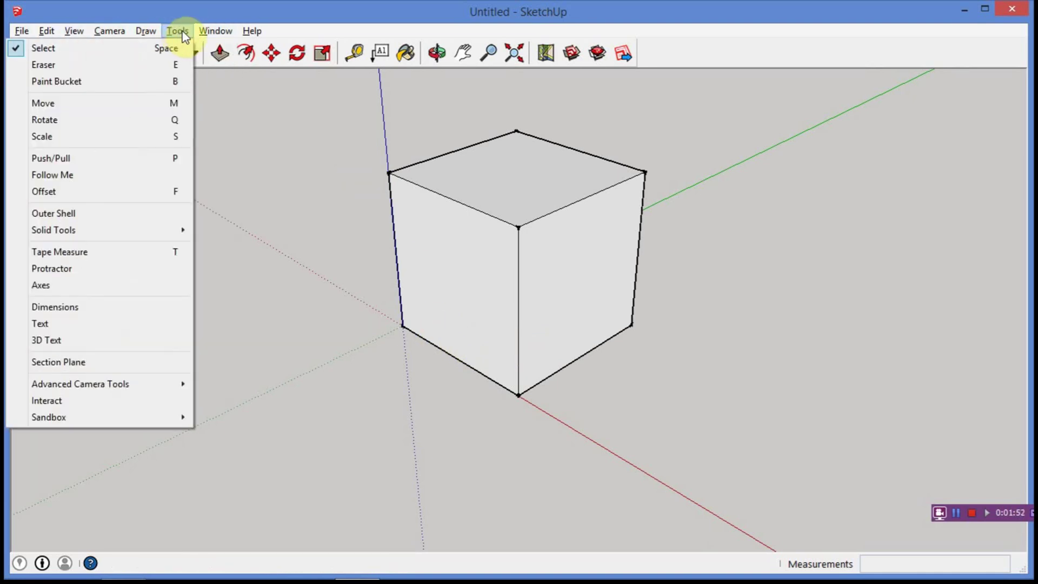
pyautogui.click(91, 310)
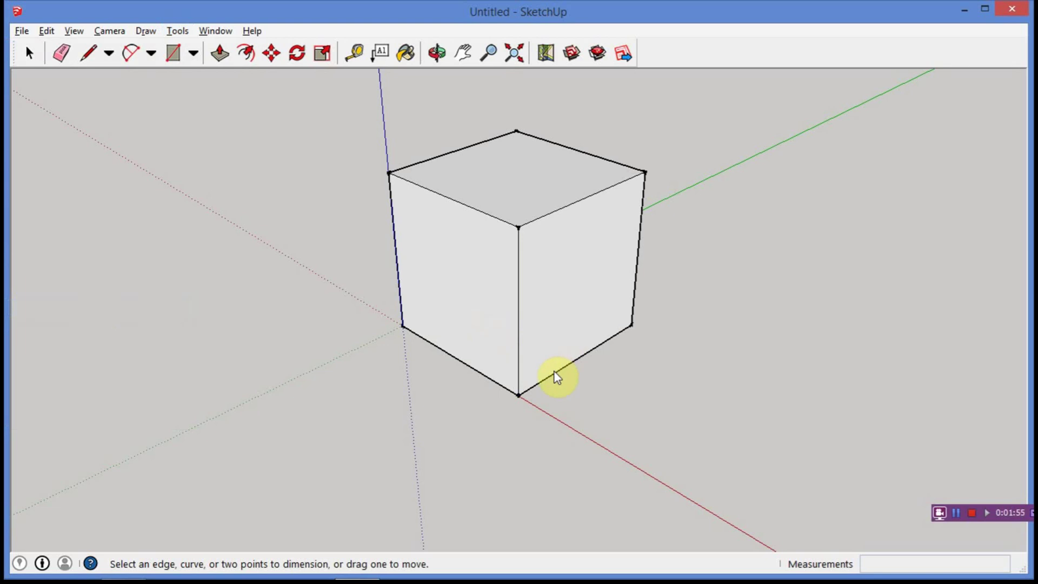
pyautogui.click(518, 396)
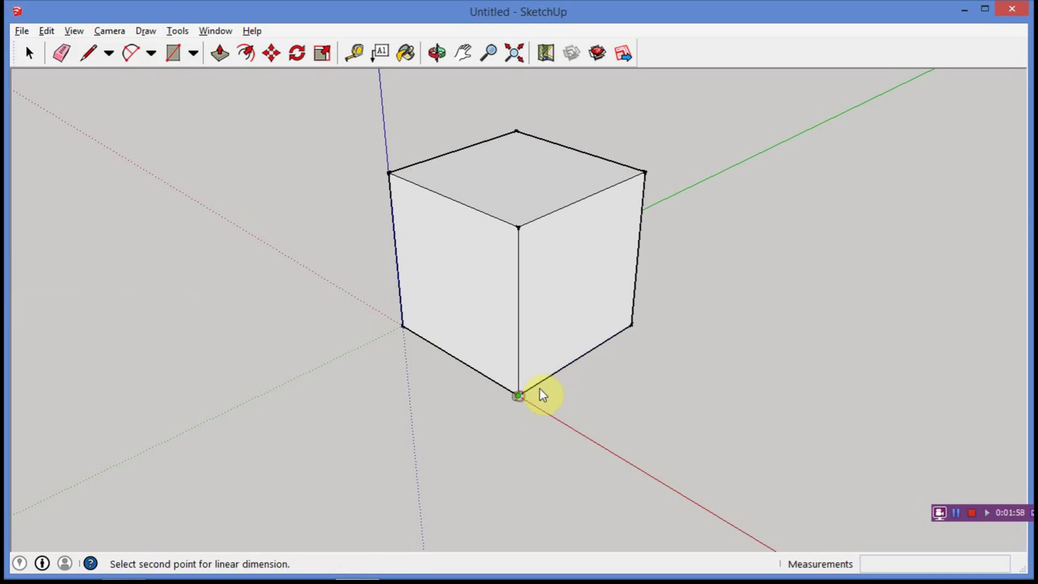
pyautogui.click(632, 325)
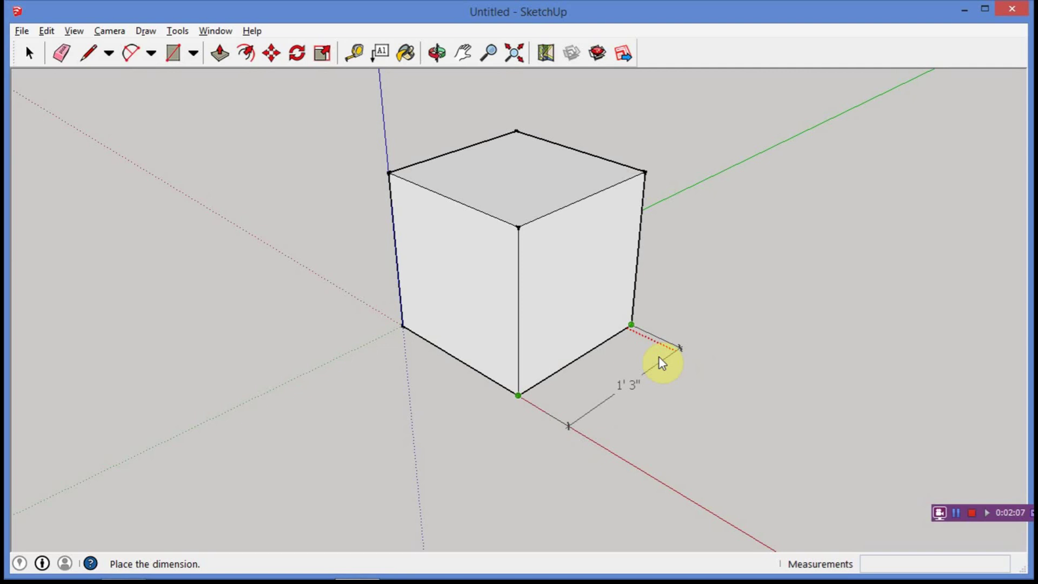
pyautogui.click(676, 368)
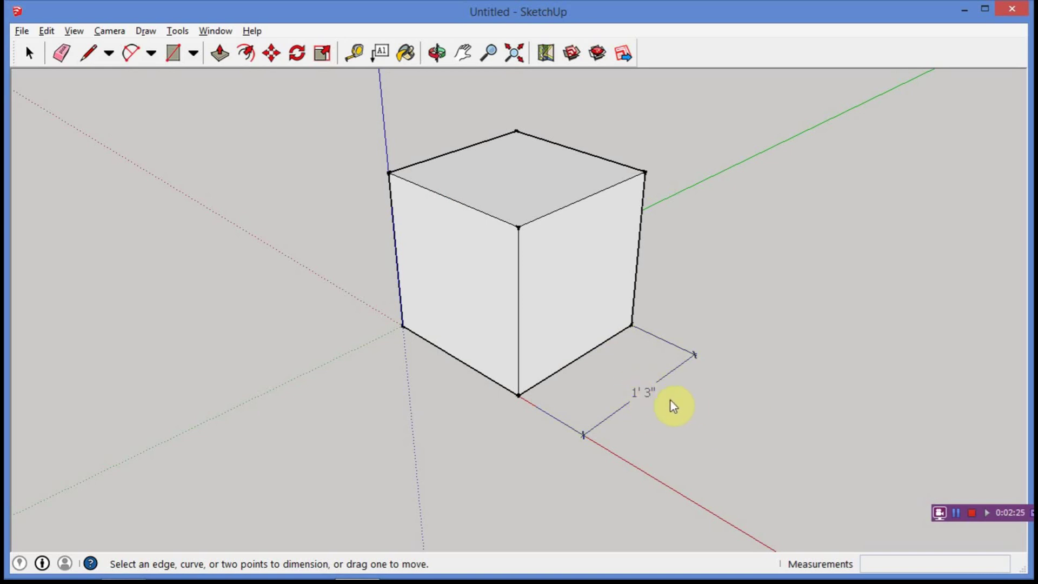
pyautogui.doubleClick(643, 396)
pyautogui.write('15')
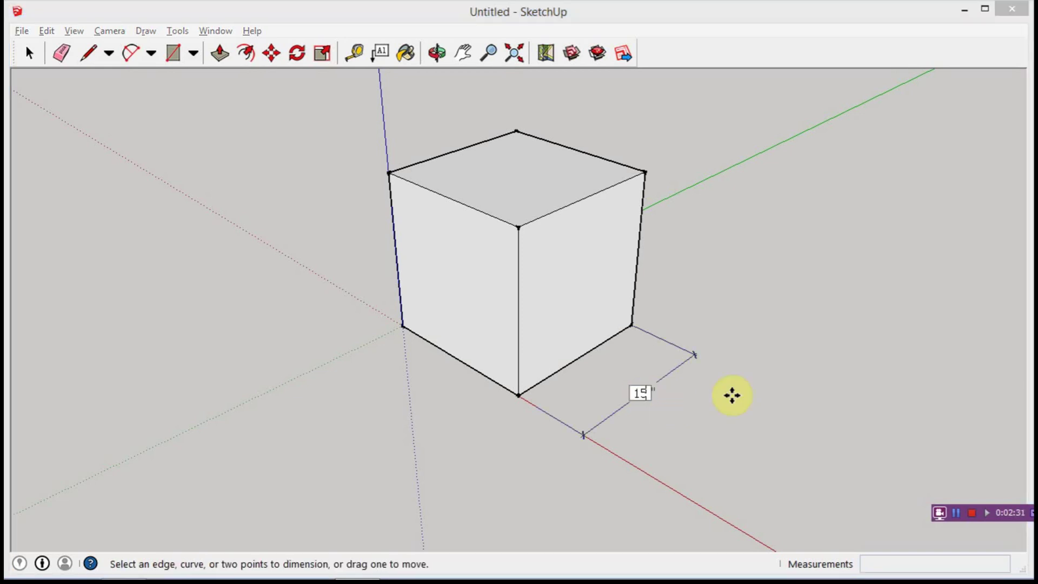
pyautogui.press('Return')
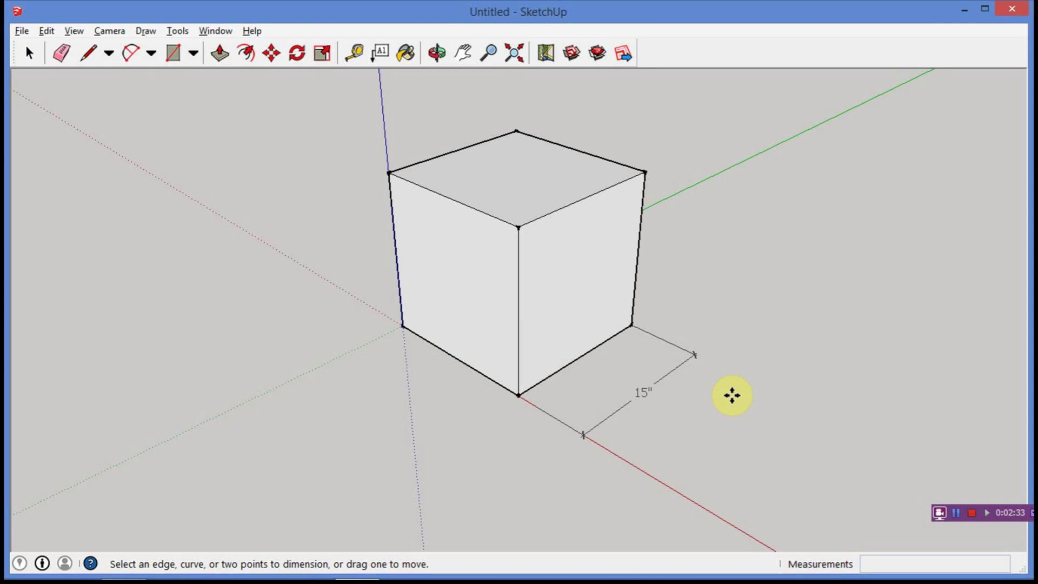
# Step: Dimension the cube's left bottom edge and set its label to 15"
pyautogui.click(178, 32)
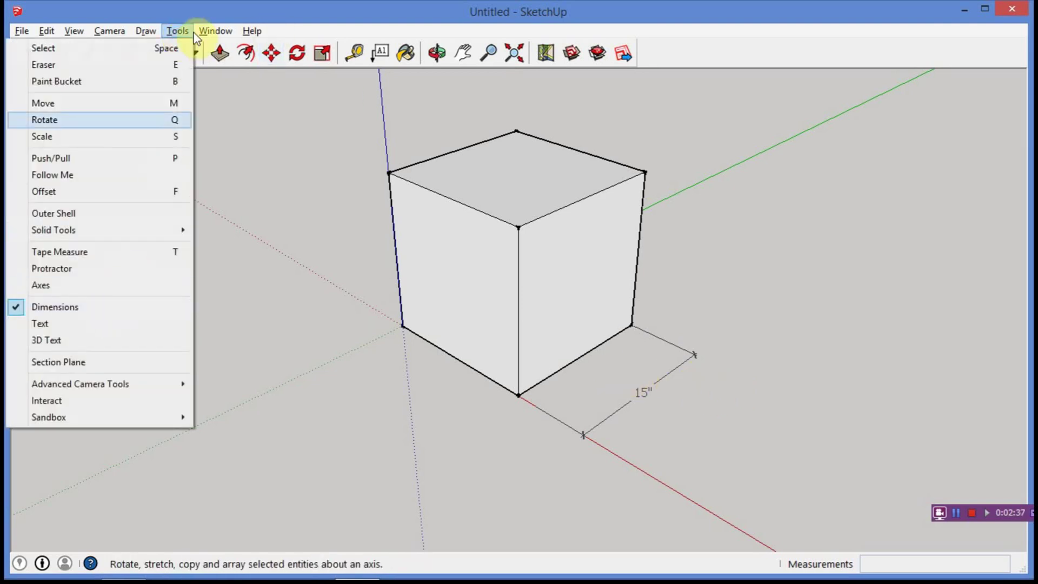
pyautogui.click(177, 31)
pyautogui.click(403, 327)
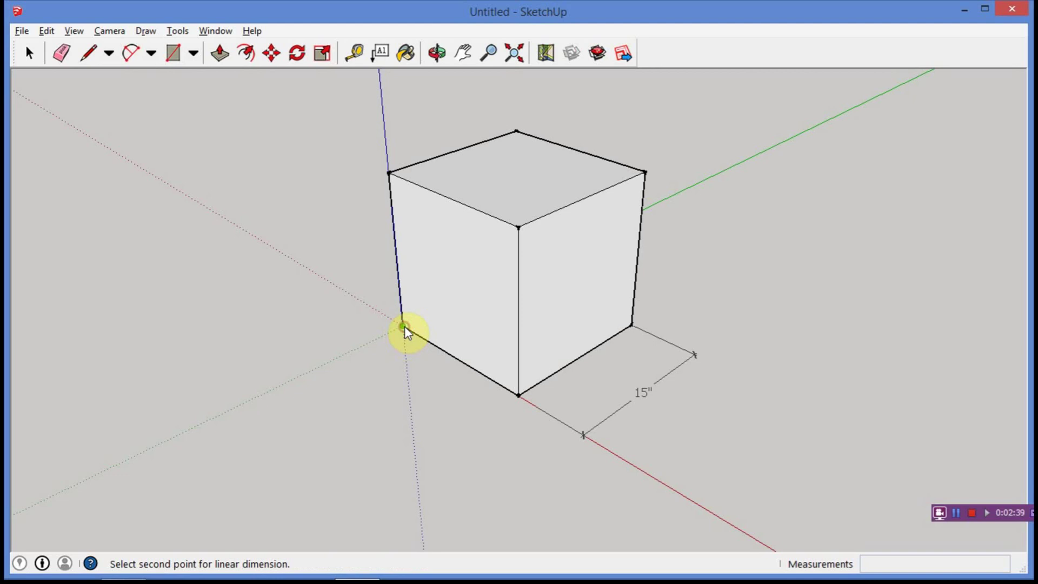
pyautogui.click(519, 395)
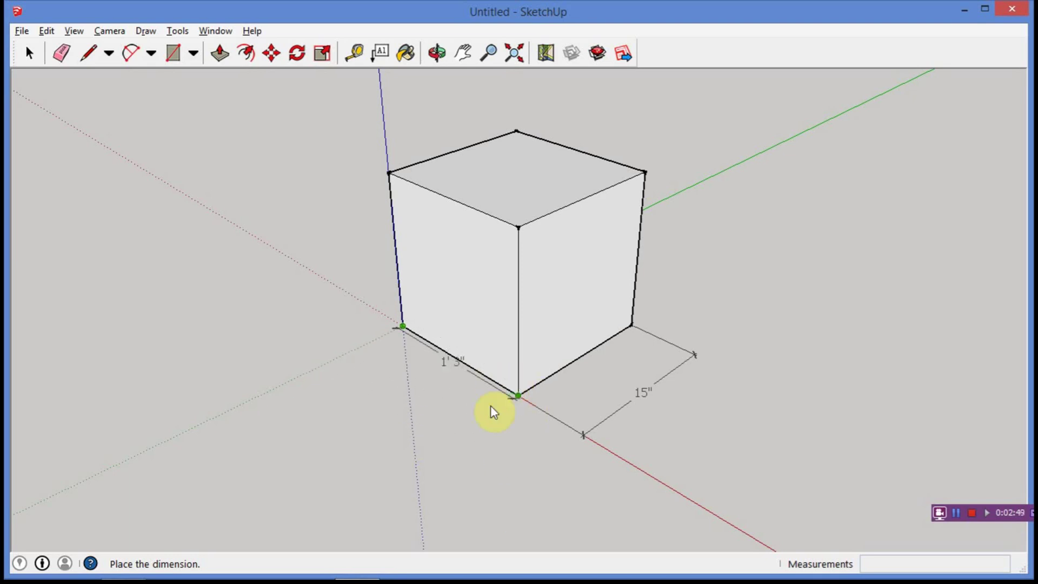
pyautogui.click(431, 424)
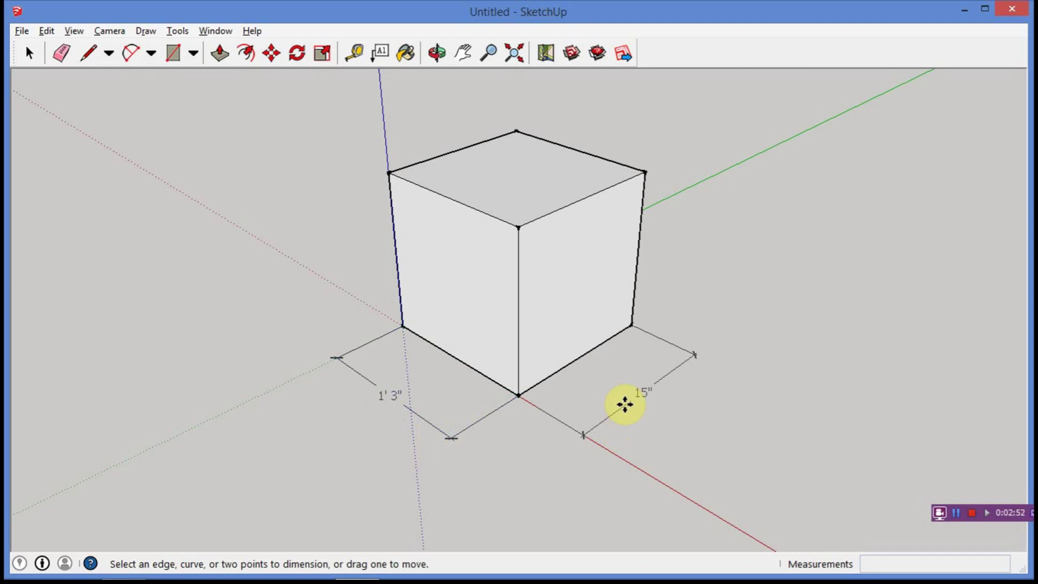
pyautogui.doubleClick(390, 398)
pyautogui.write('15')
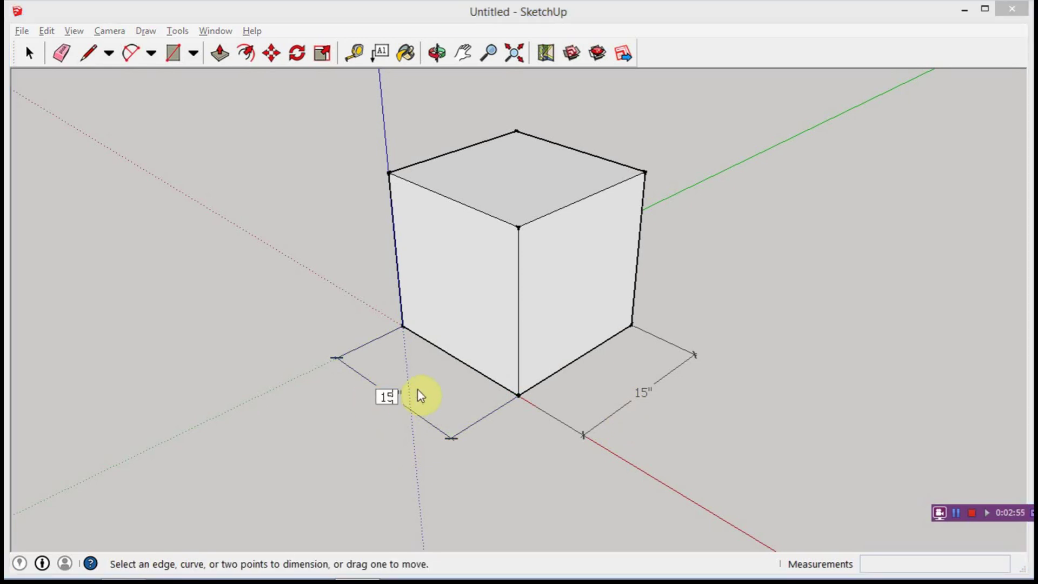
pyautogui.press('Return')
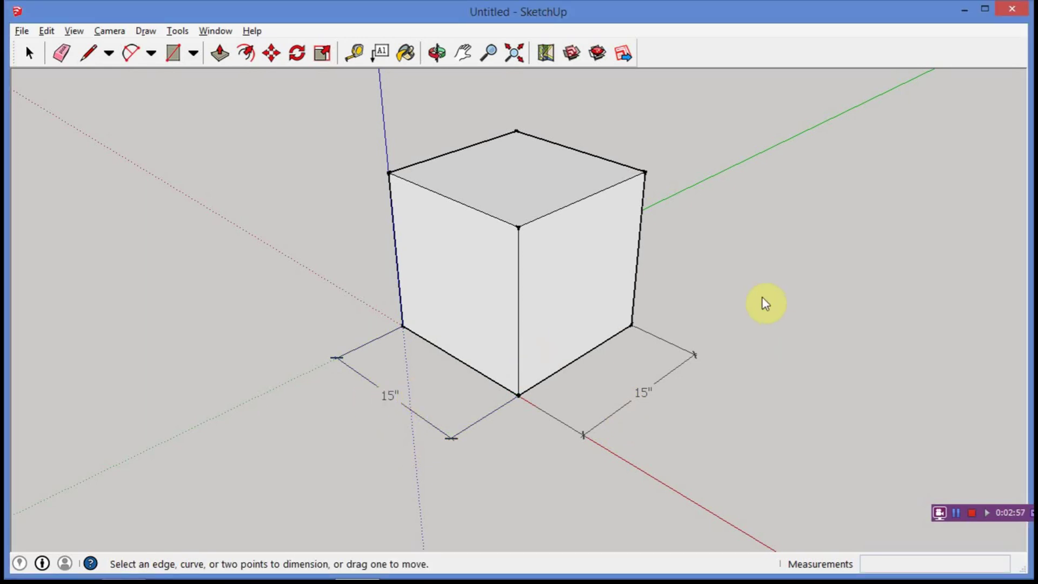
# Step: Add a height dimension on the cube's vertical right edge and edit its text to 15
pyautogui.moveTo(769, 301); pyautogui.dragTo(435, 310, button='middle')
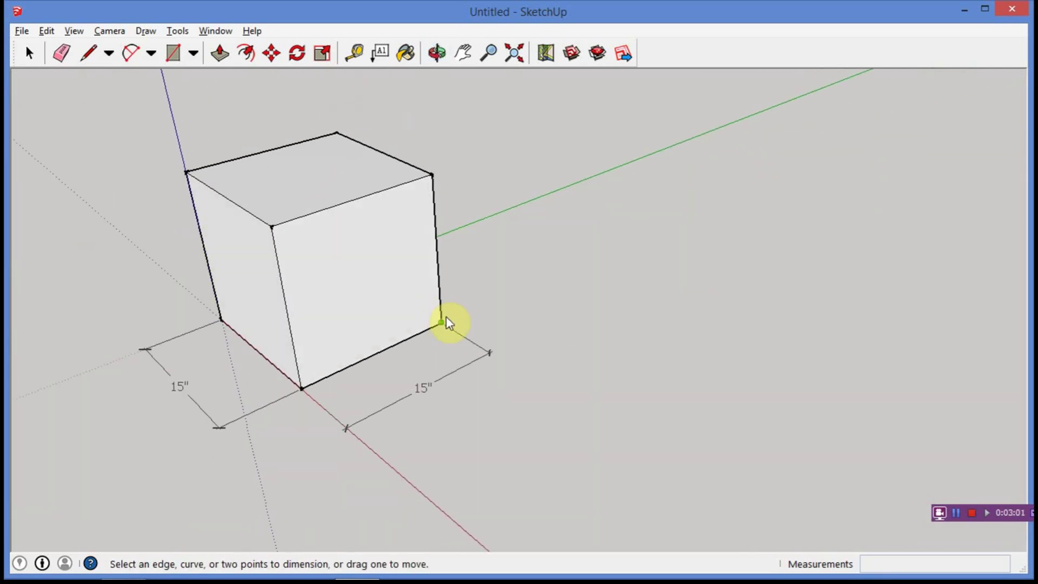
pyautogui.click(442, 321)
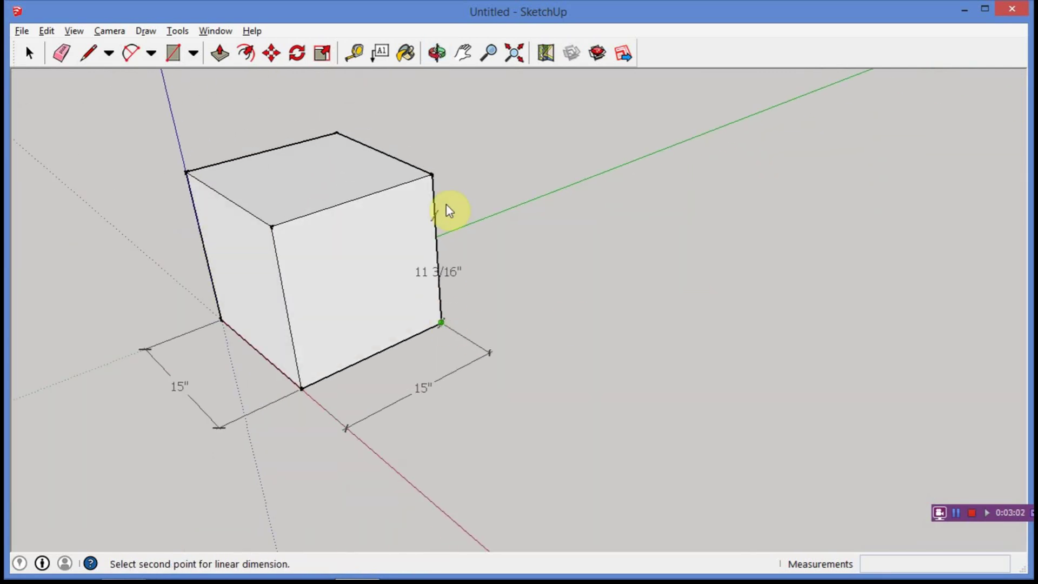
pyautogui.click(433, 175)
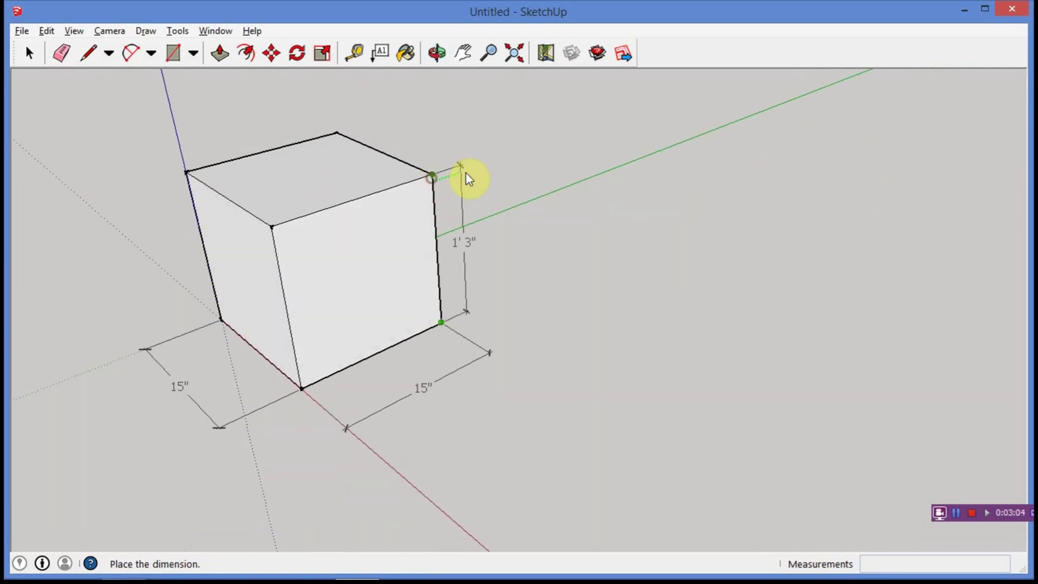
pyautogui.click(518, 162)
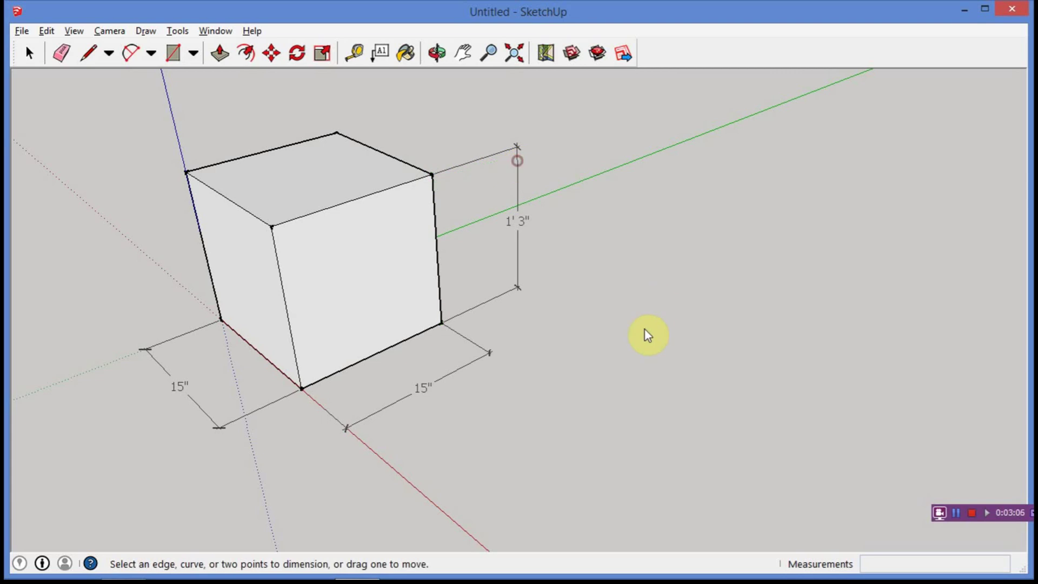
pyautogui.doubleClick(522, 224)
pyautogui.write("15'")
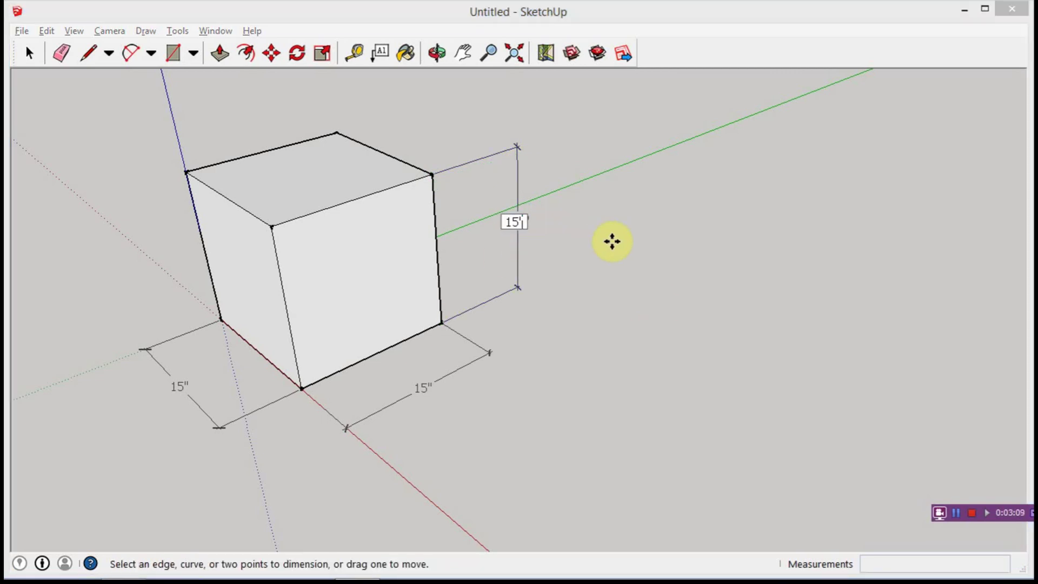
pyautogui.press('Return')
pyautogui.moveTo(584, 359); pyautogui.dragTo(642, 348, button='middle')
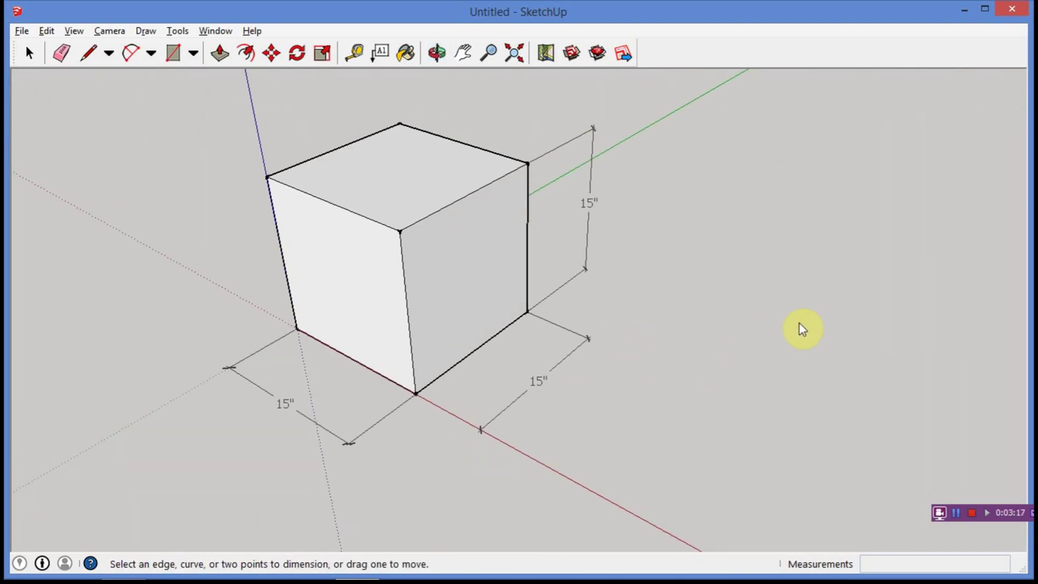
pyautogui.moveTo(802, 328); pyautogui.dragTo(598, 319, button='middle')
pyautogui.scroll(-2, 622, 320)
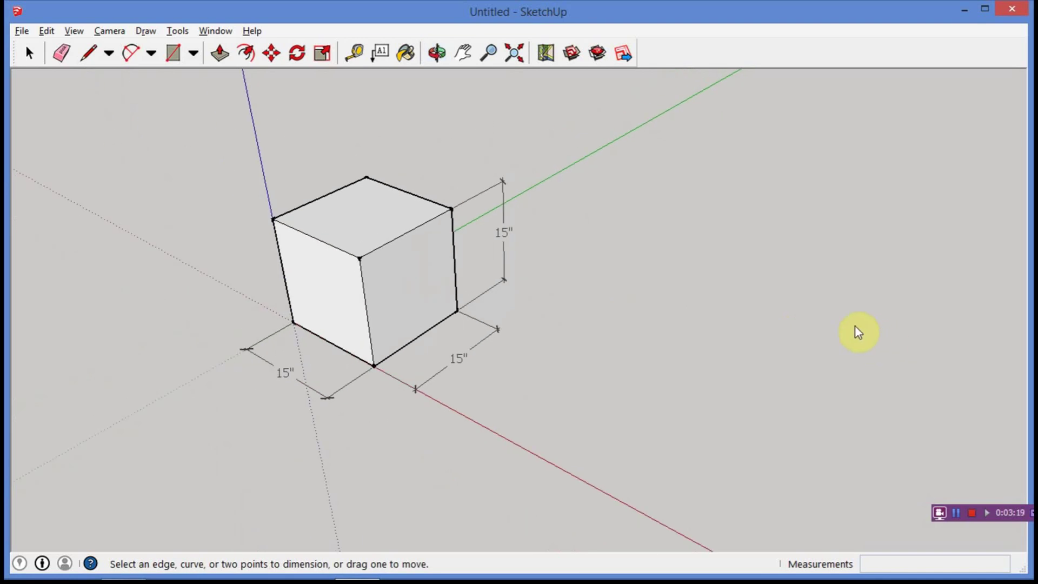
# Step: Draw a 3 3/4" radius circle beside the cube and pull it up about 1' 1 3/8"
pyautogui.press('c')
pyautogui.click(684, 361)
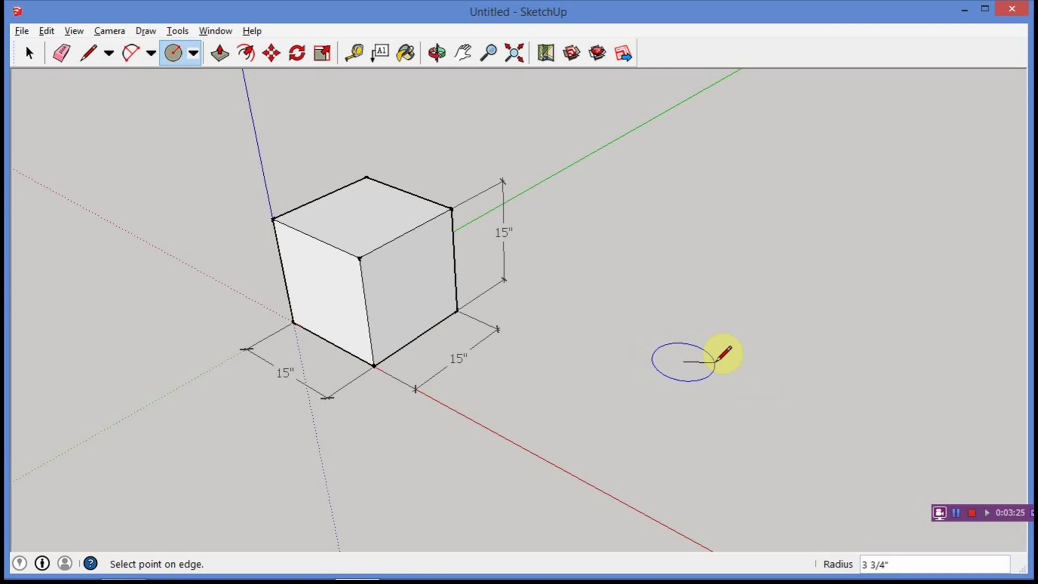
pyautogui.click(716, 361)
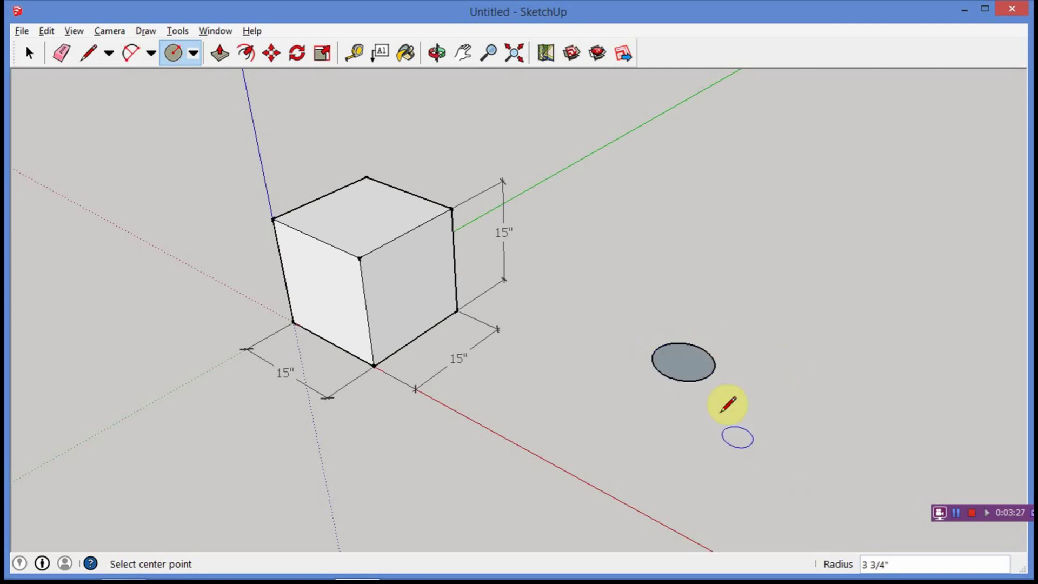
pyautogui.press('p')
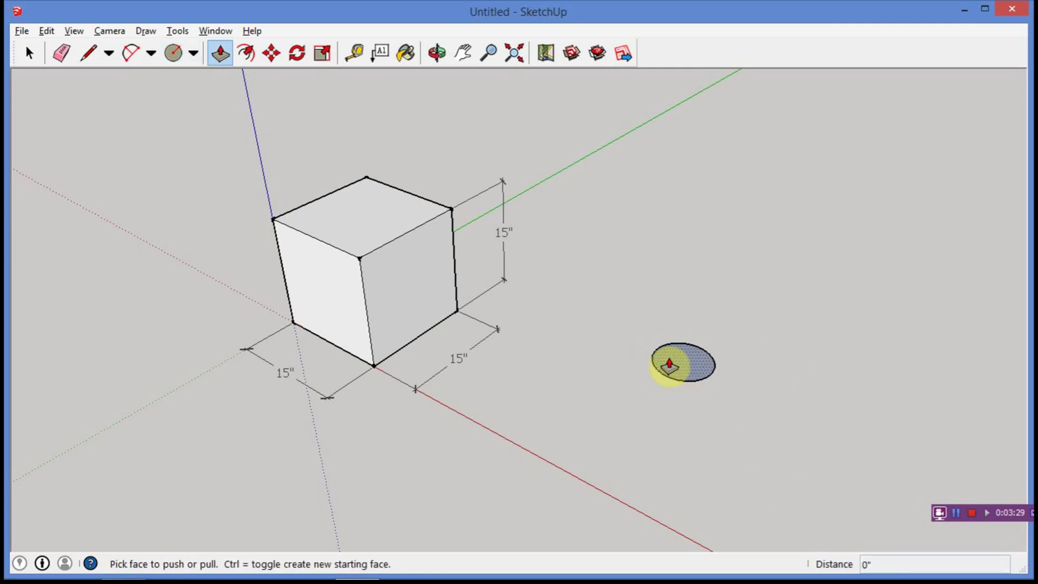
pyautogui.moveTo(670, 357); pyautogui.dragTo(693, 269)
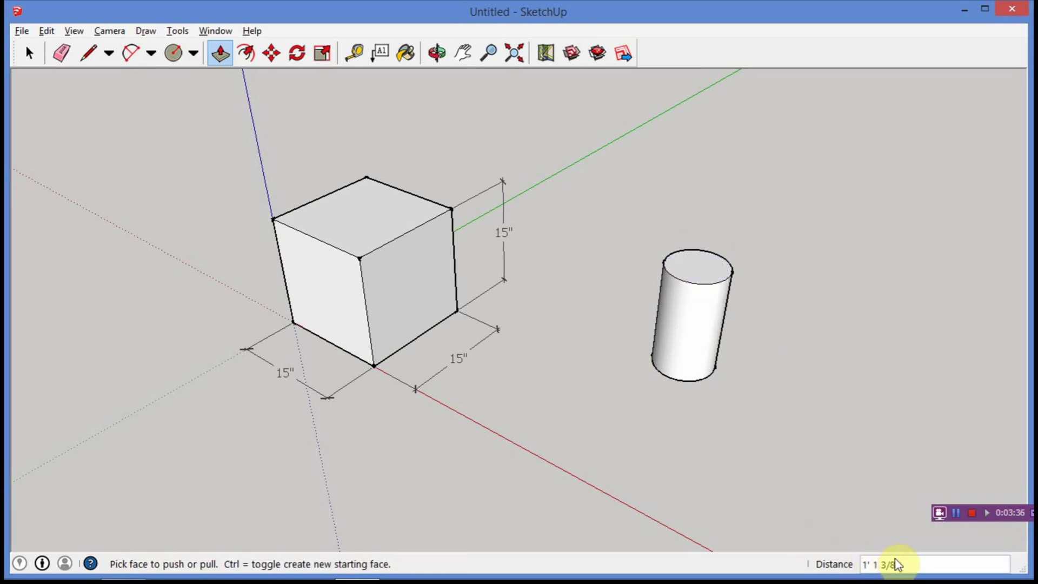
pyautogui.moveTo(746, 329); pyautogui.dragTo(621, 342, button='middle')
# Step: Add a DIA 7 1/2" diameter dimension to the cylinder's top circle
pyautogui.scroll(3, 616, 351)
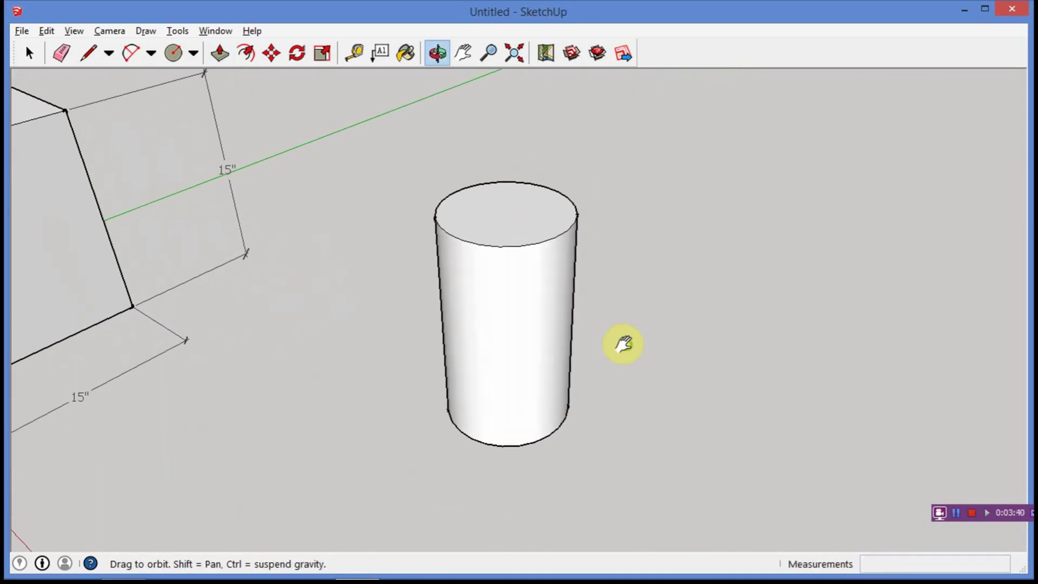
pyautogui.click(177, 31)
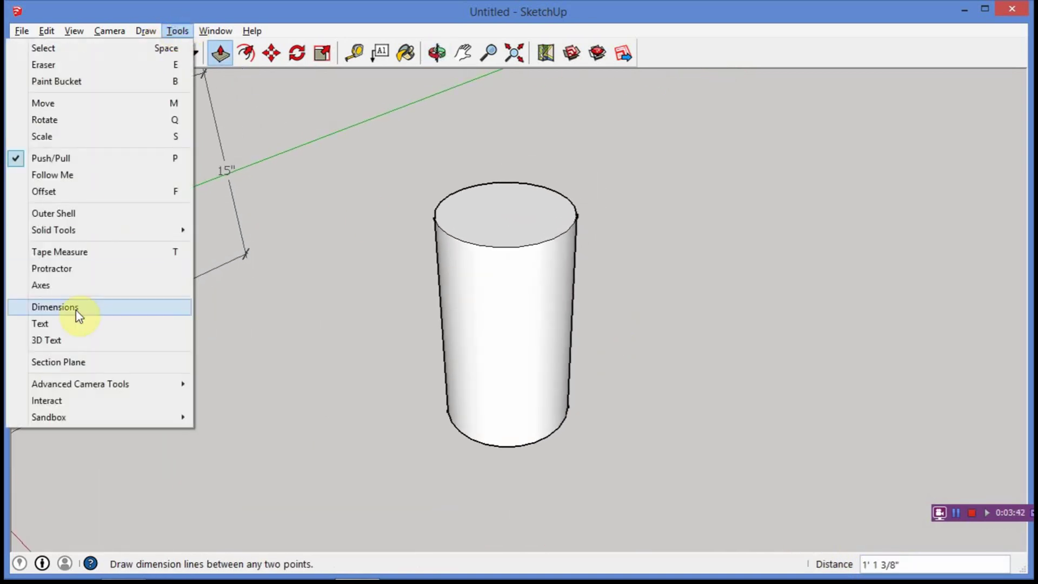
pyautogui.click(78, 306)
pyautogui.press('space')
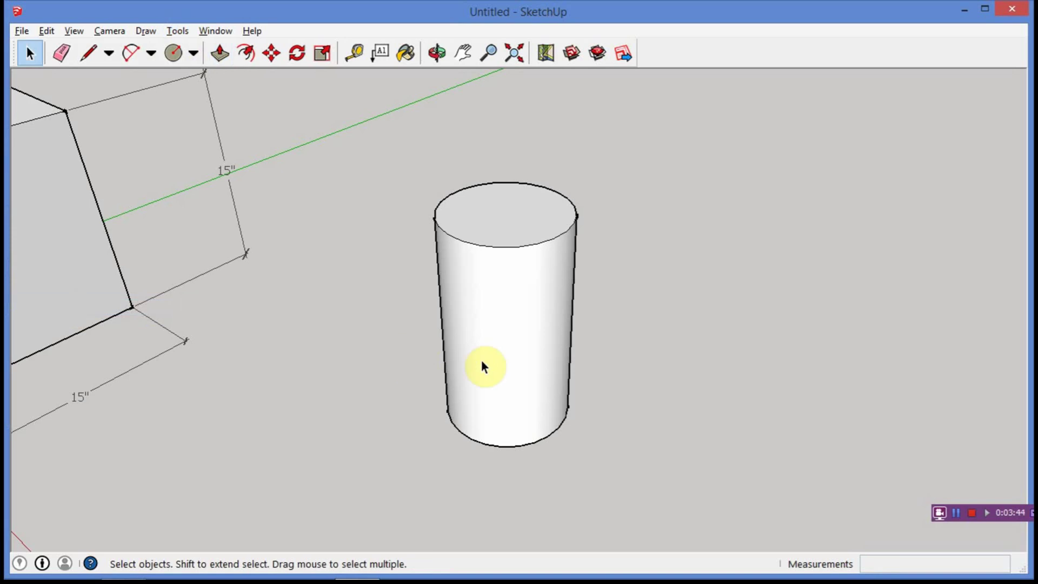
pyautogui.click(177, 31)
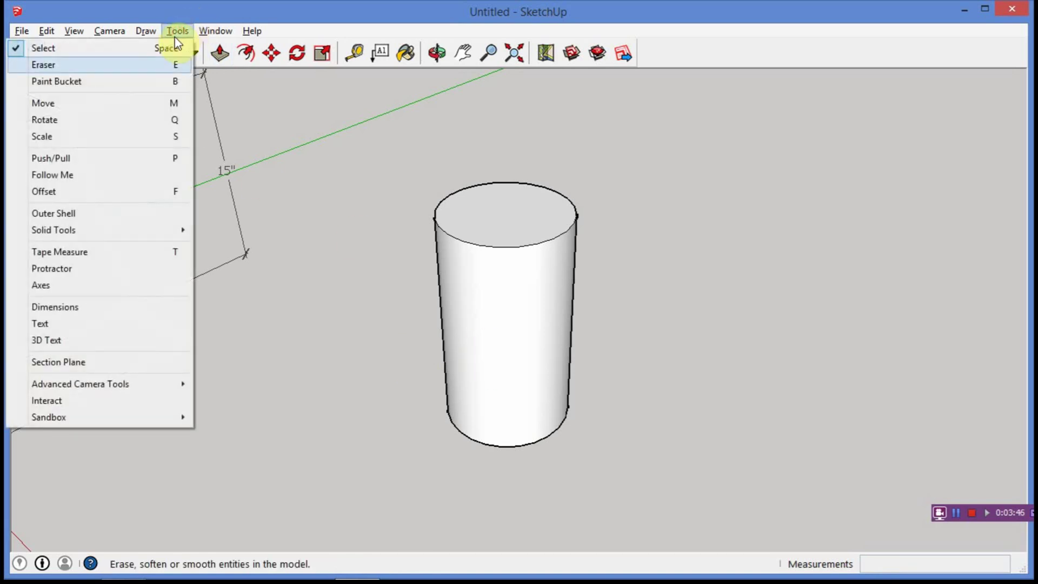
pyautogui.click(76, 312)
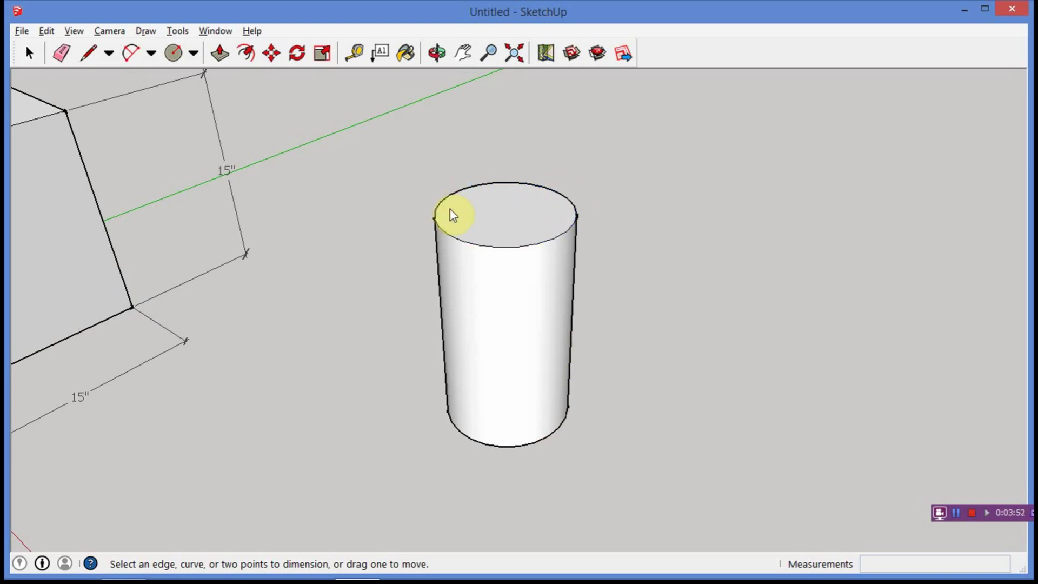
pyautogui.click(573, 205)
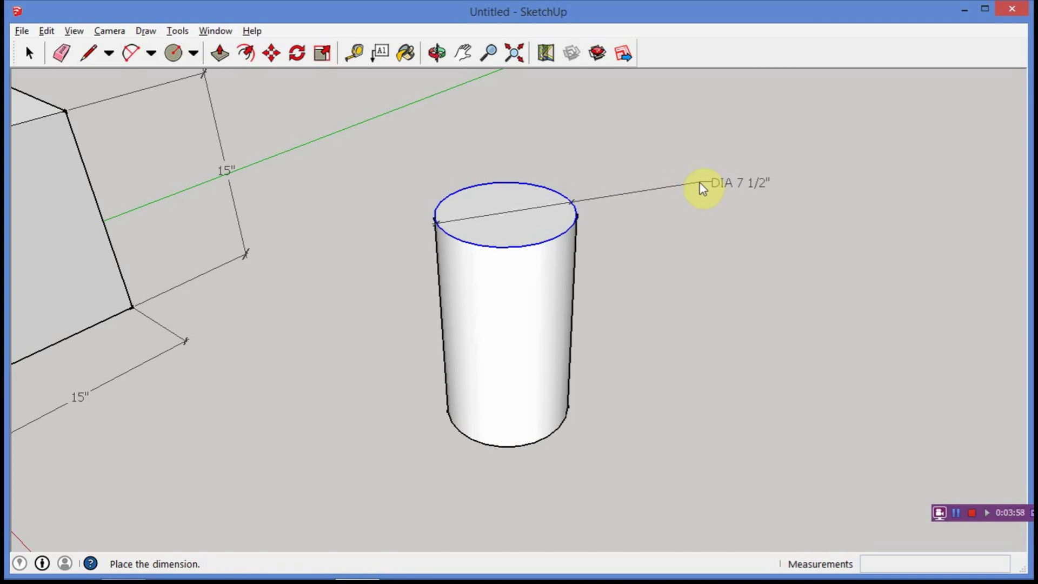
pyautogui.click(702, 188)
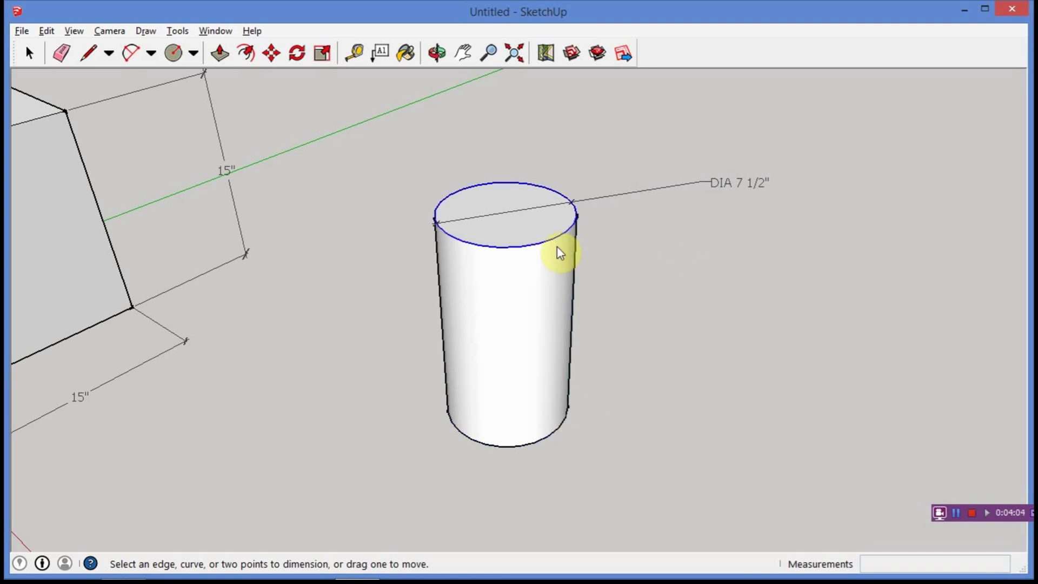
# Step: Dimension the cylinder's 1' 1 3/8" height and switch its top label to radius R3 3/4"
pyautogui.click(577, 316)
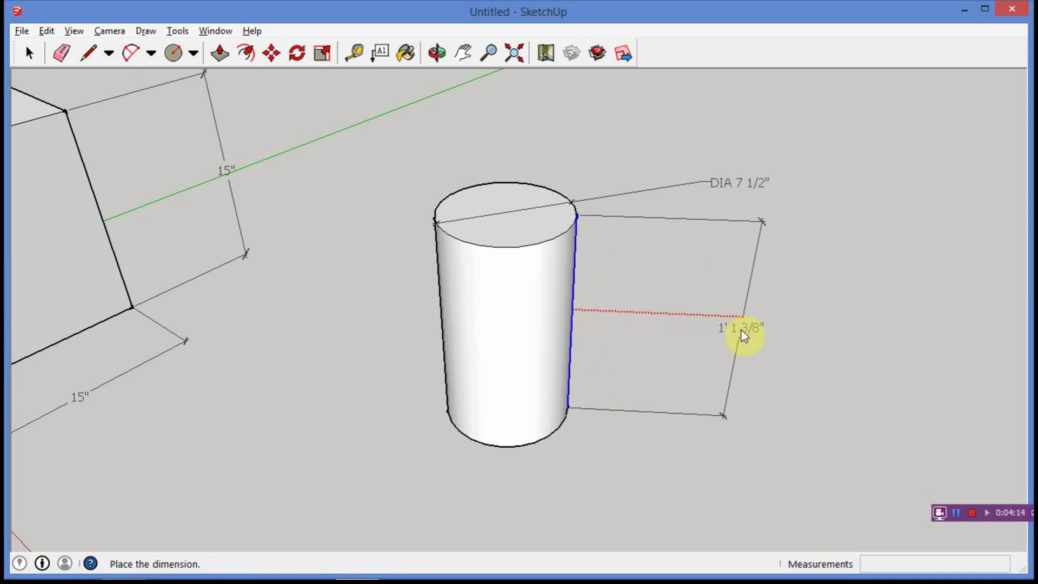
pyautogui.click(741, 329)
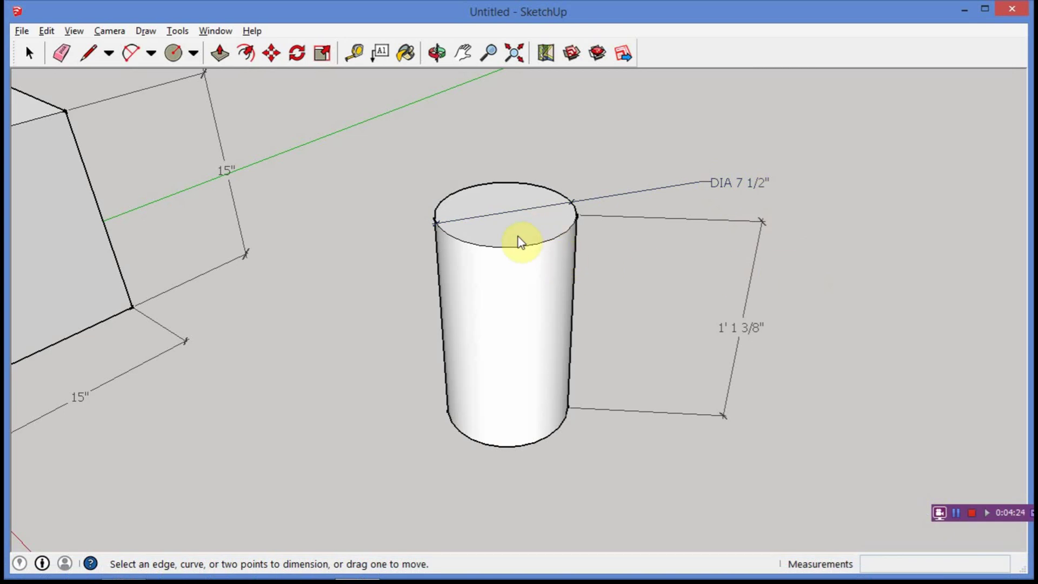
pyautogui.rightClick(733, 184)
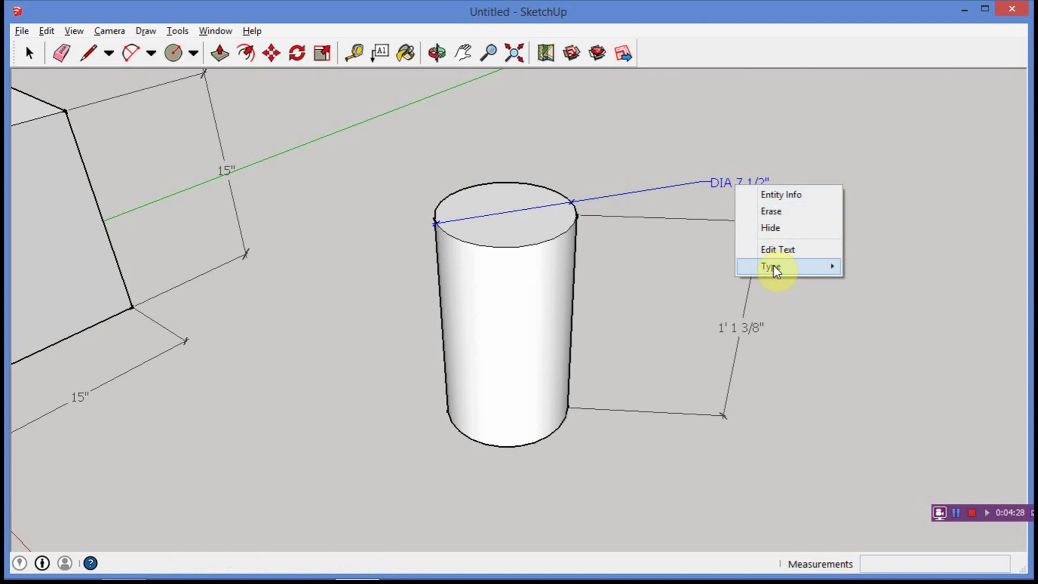
pyautogui.moveTo(773, 266)
pyautogui.click(695, 266)
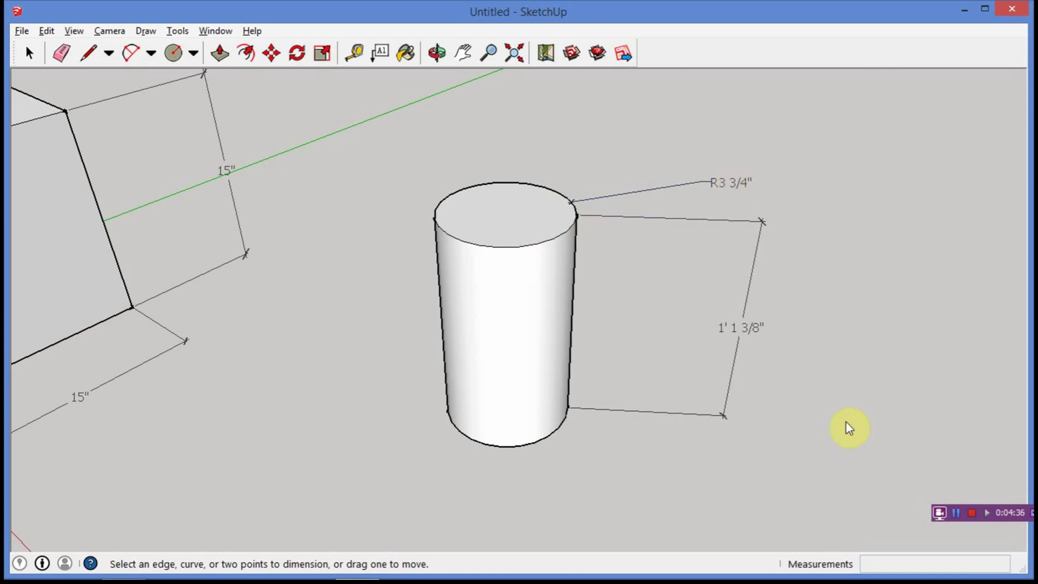
# Step: Draw a rectangle on the cube's right face from its top edge to bottom edge
pyautogui.moveTo(801, 301); pyautogui.dragTo(762, 300, button='middle')
pyautogui.moveTo(459, 332); pyautogui.dragTo(795, 340, button='middle')
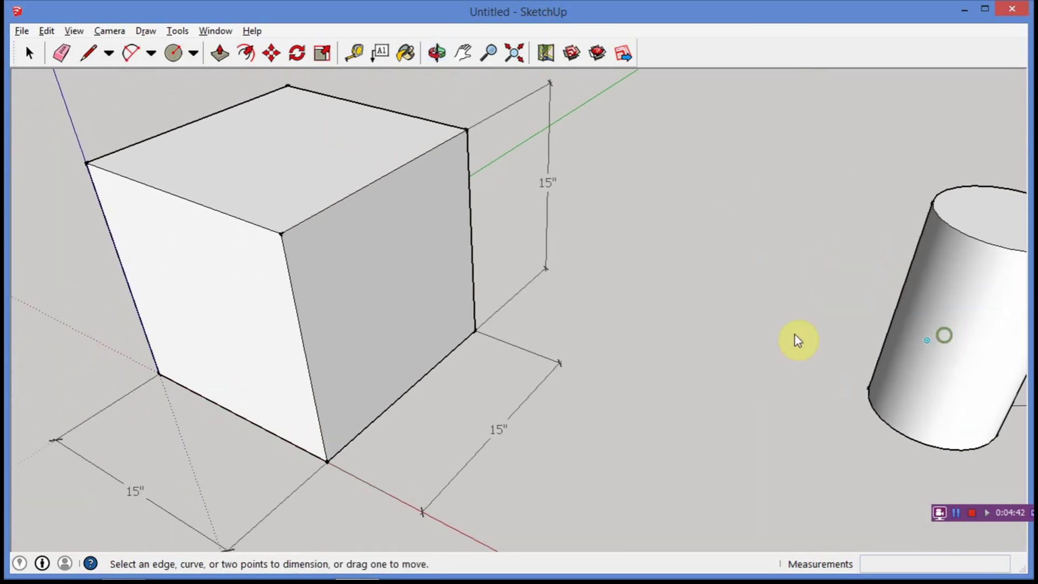
pyautogui.moveTo(655, 289); pyautogui.dragTo(666, 316, button='middle')
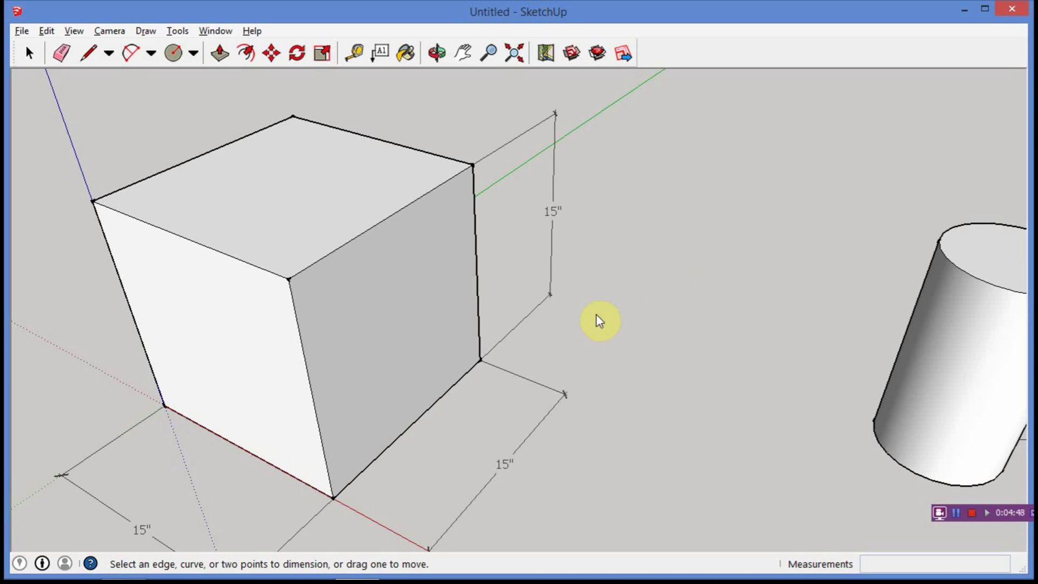
pyautogui.press('r')
pyautogui.click(347, 243)
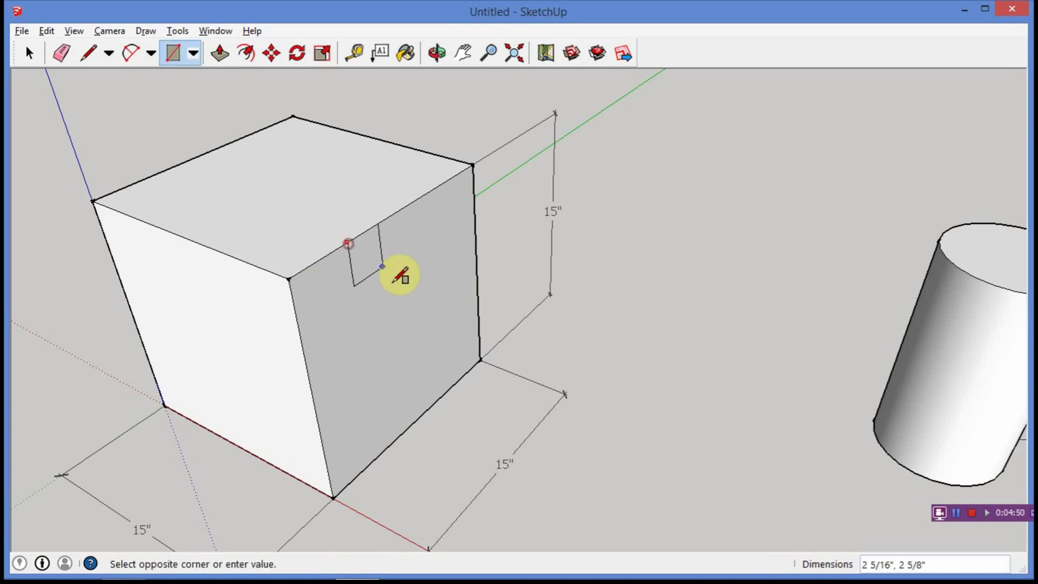
pyautogui.click(442, 395)
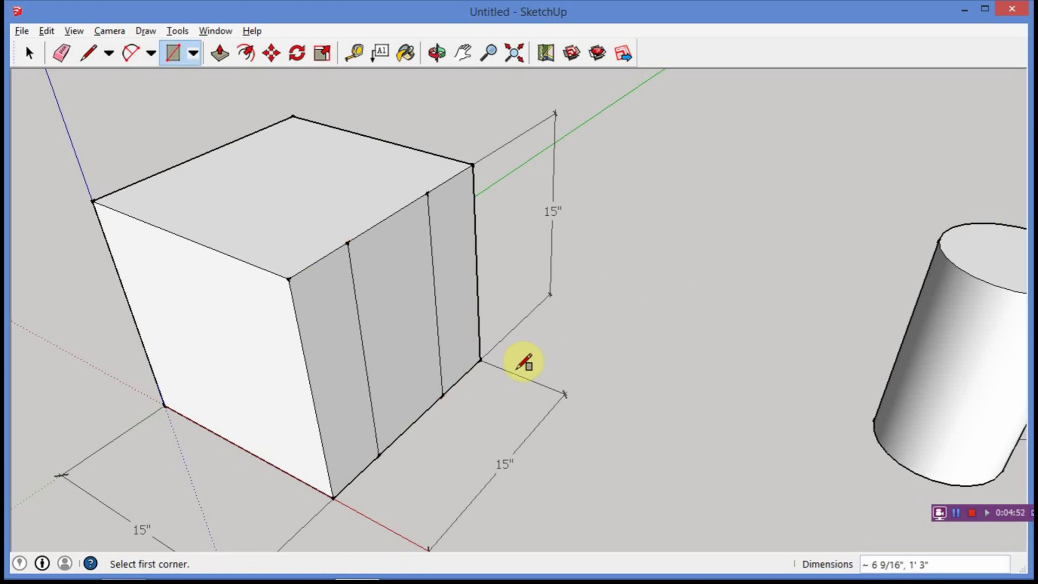
# Step: Push the rectangle in 2 1/2", then push the notch's left wall out to widen it
pyautogui.press('p')
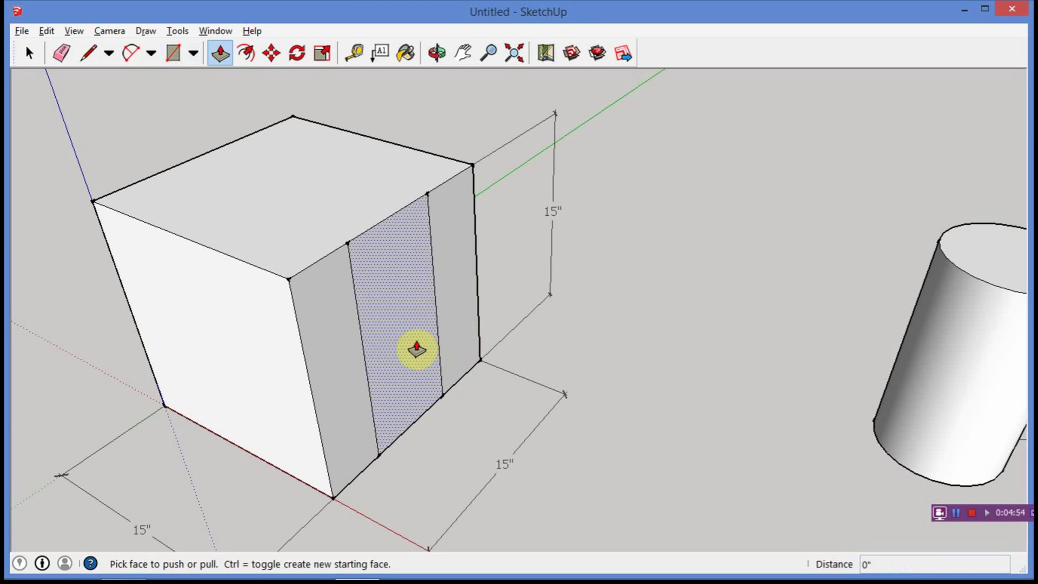
pyautogui.click(411, 348)
pyautogui.click(384, 331)
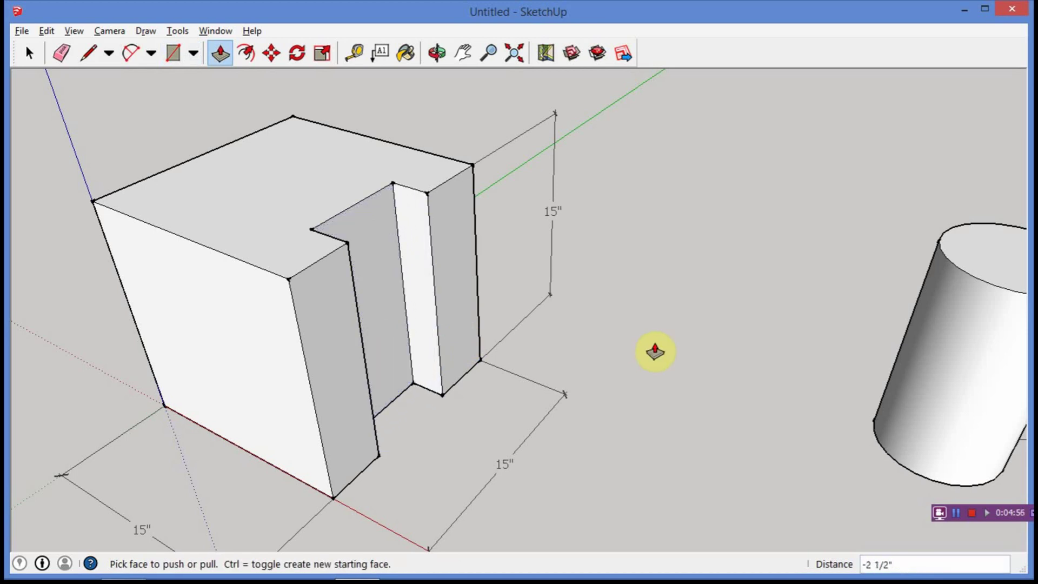
pyautogui.click(375, 318)
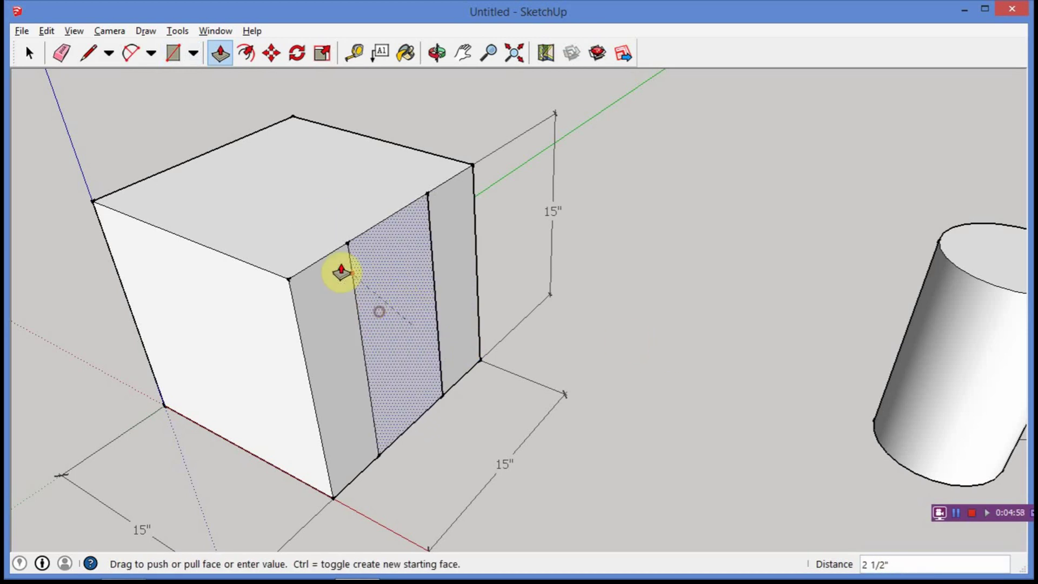
pyautogui.click(312, 205)
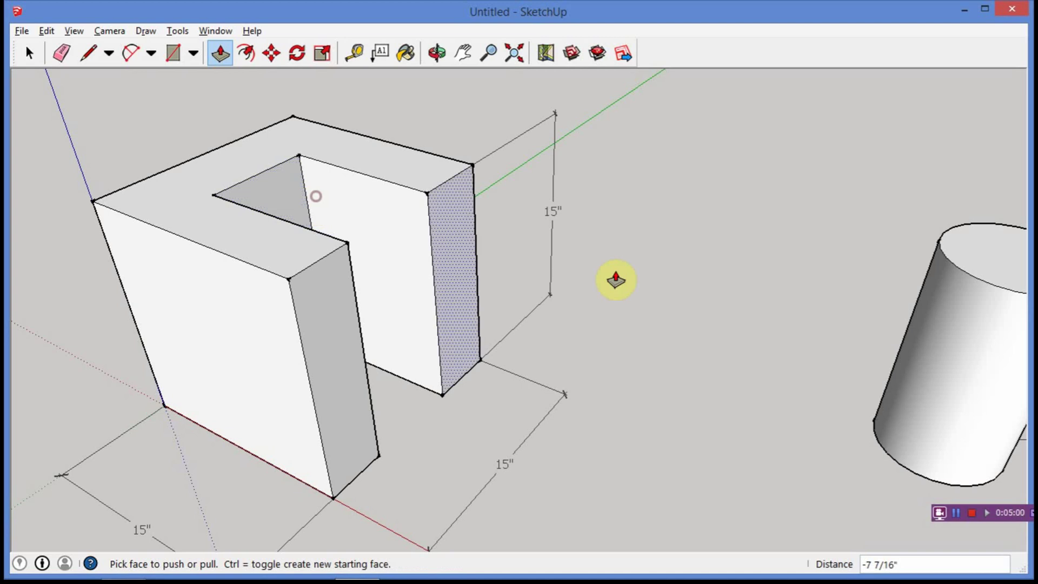
pyautogui.press('o')
pyautogui.moveTo(642, 274); pyautogui.dragTo(333, 348)
pyautogui.moveTo(565, 330); pyautogui.dragTo(748, 324)
pyautogui.press('p')
pyautogui.moveTo(570, 324); pyautogui.dragTo(723, 376, button='middle')
# Step: Start a dimension across the notch top, then undo back to the wider notch
pyautogui.click(178, 32)
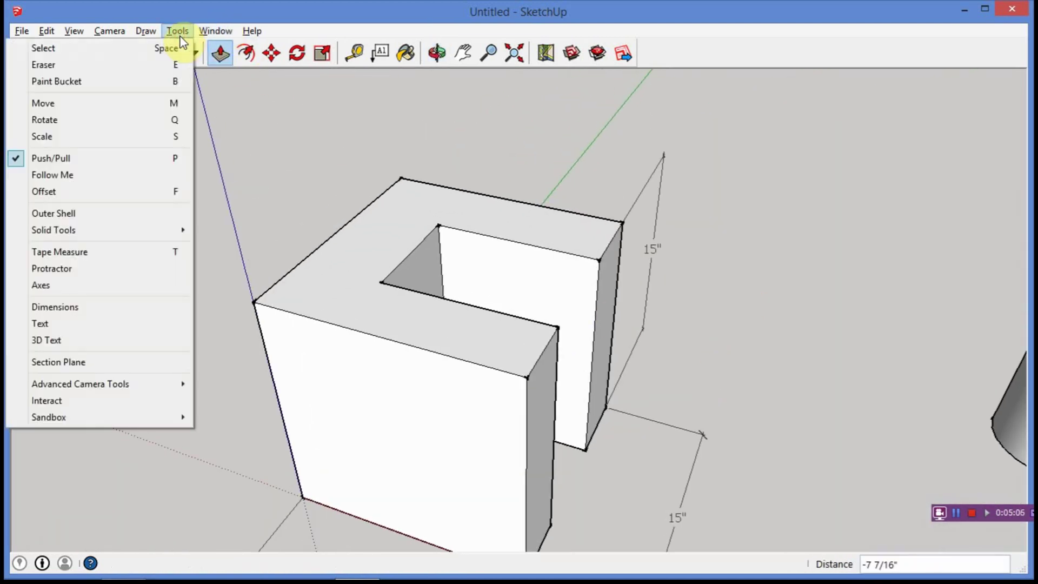
pyautogui.click(75, 304)
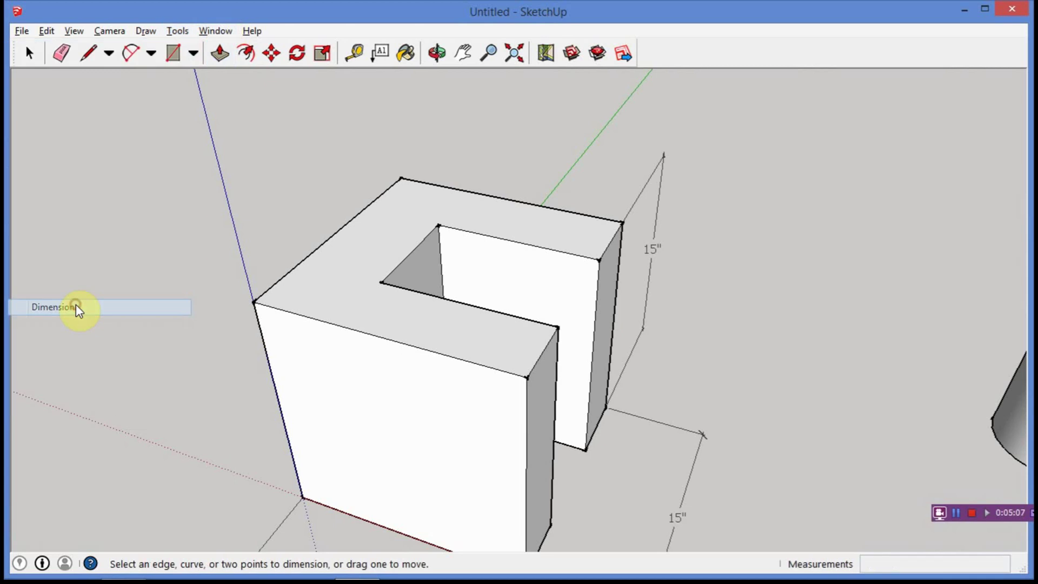
pyautogui.click(438, 226)
pyautogui.click(598, 260)
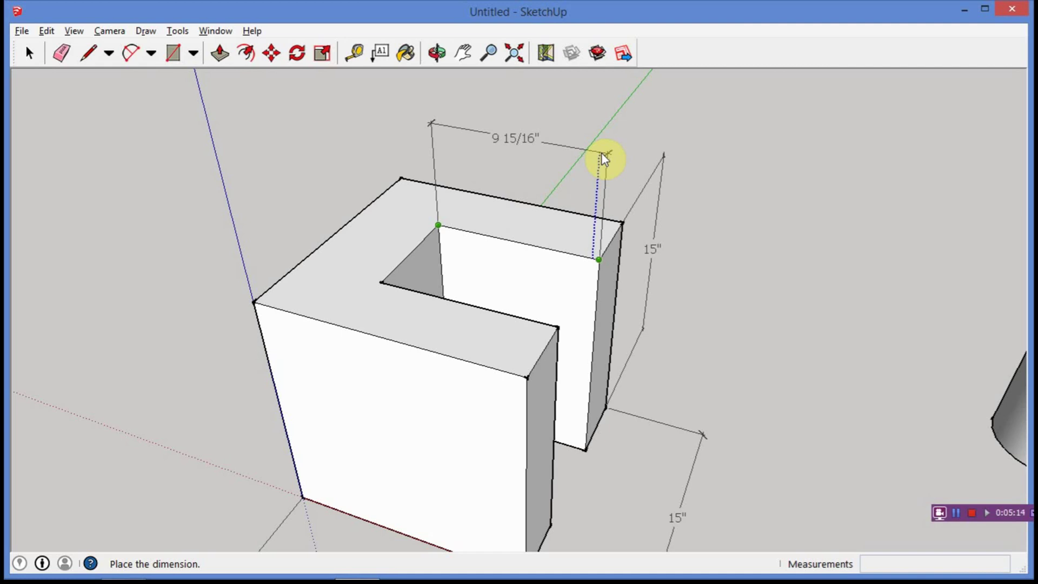
pyautogui.hotkey('ctrl', 'z')
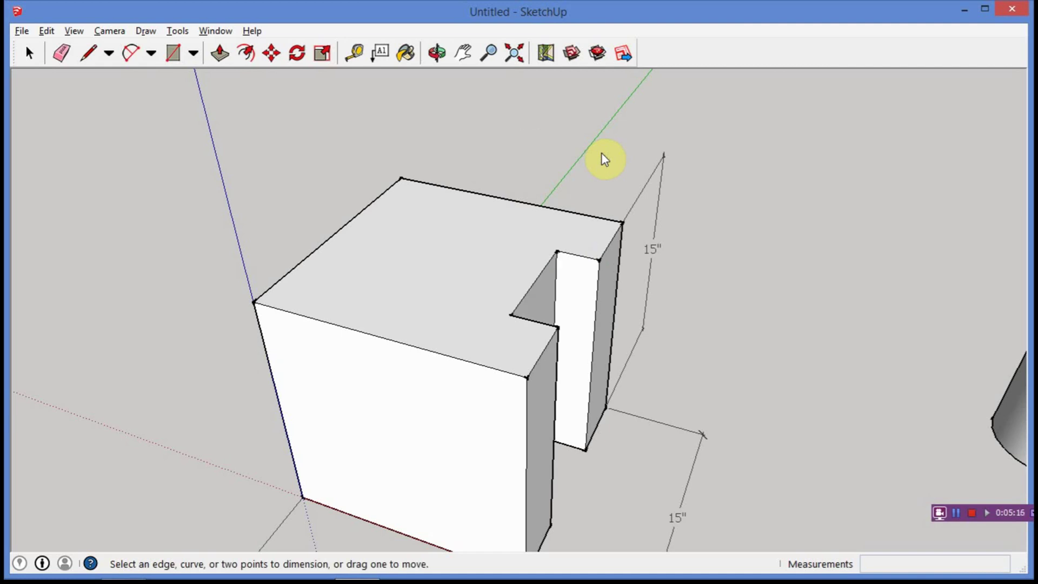
pyautogui.hotkey('ctrl', 'z')
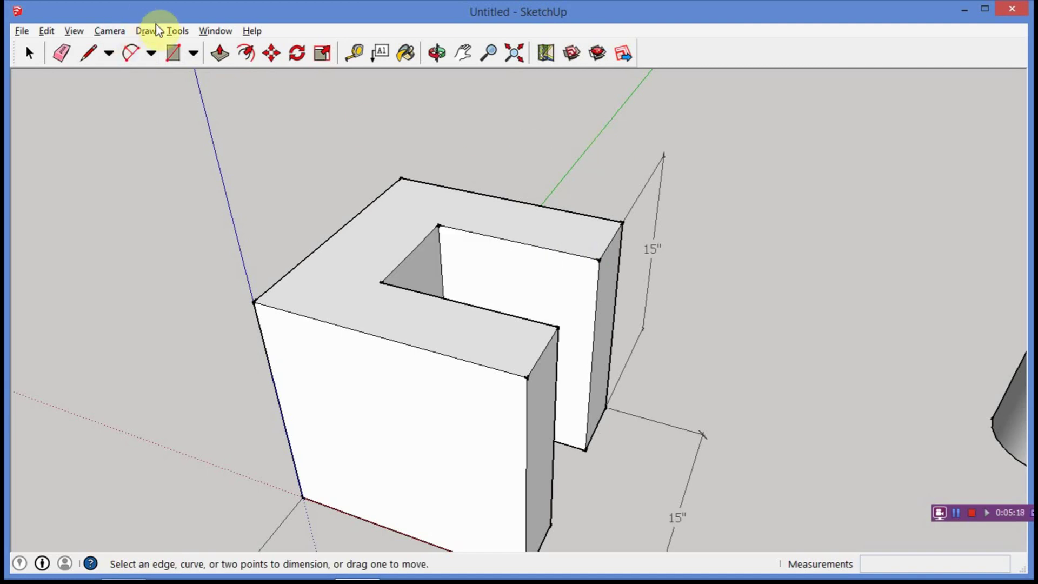
# Step: Dimension the notch's top edges at 9 15/16" and 6 1/2"
pyautogui.click(174, 30)
pyautogui.click(340, 166)
pyautogui.click(440, 226)
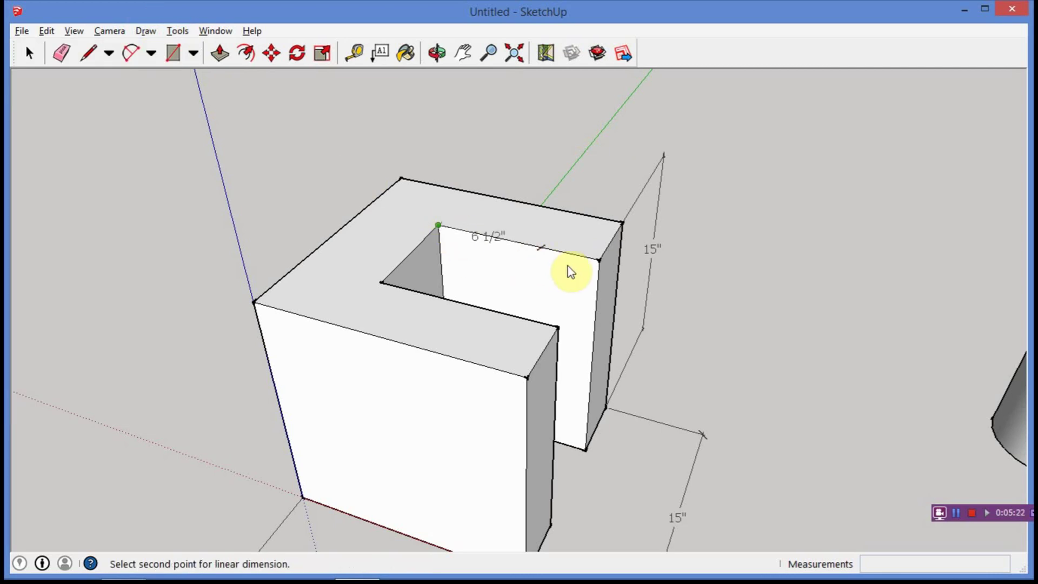
pyautogui.click(597, 267)
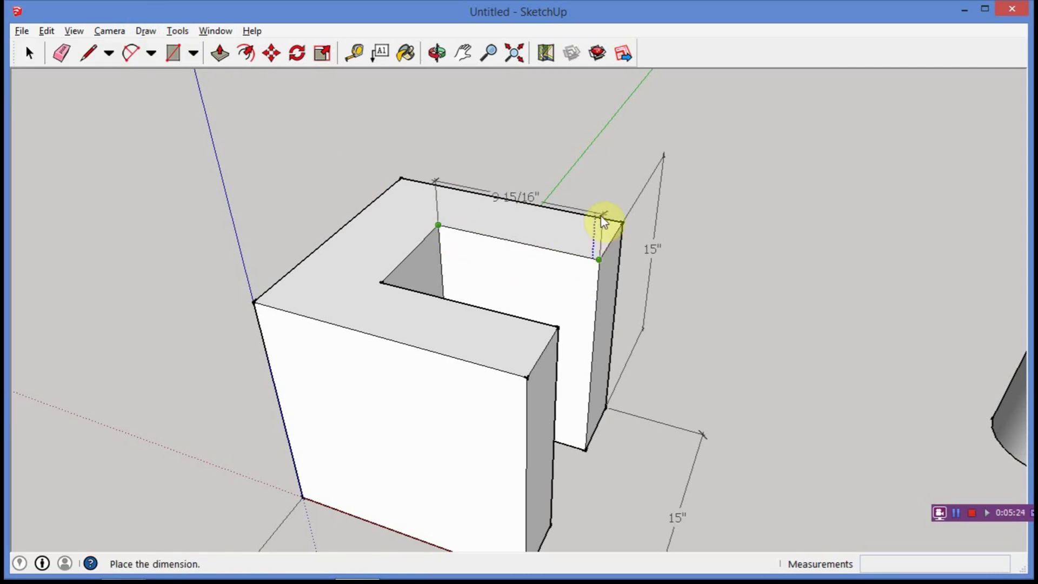
pyautogui.click(606, 156)
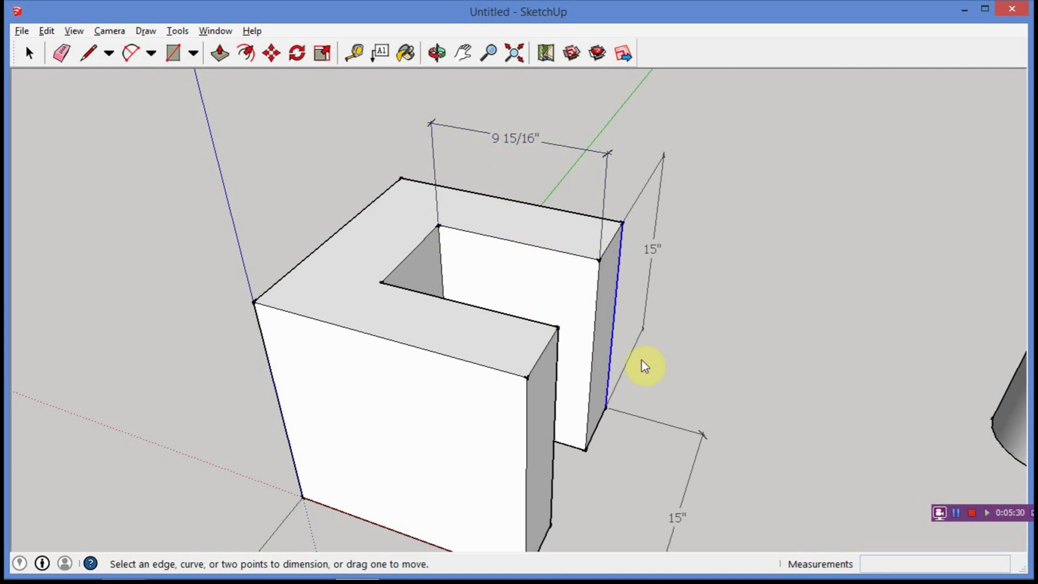
pyautogui.moveTo(641, 359); pyautogui.dragTo(457, 371, button='middle')
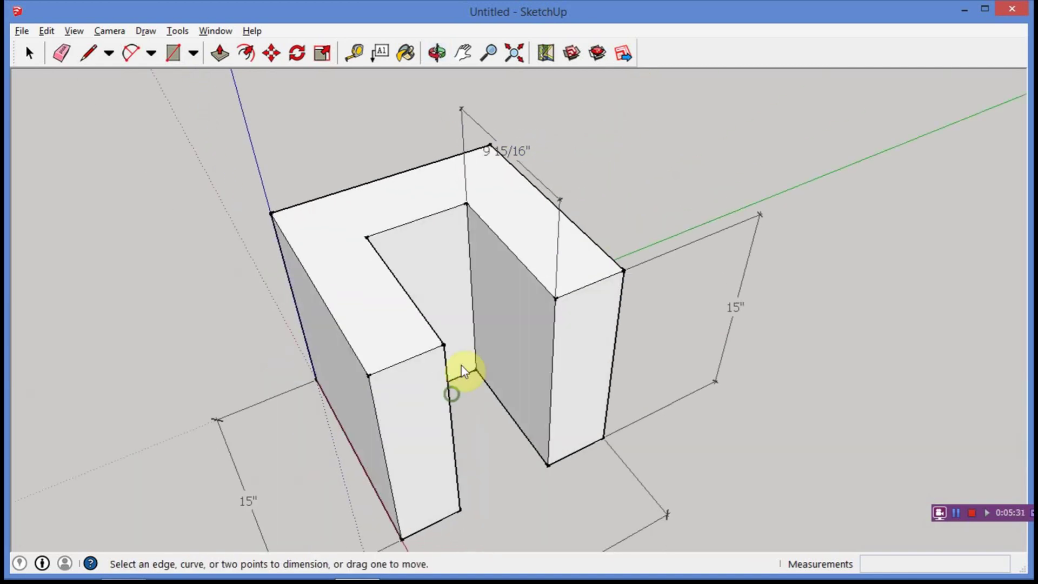
pyautogui.click(367, 238)
pyautogui.click(467, 209)
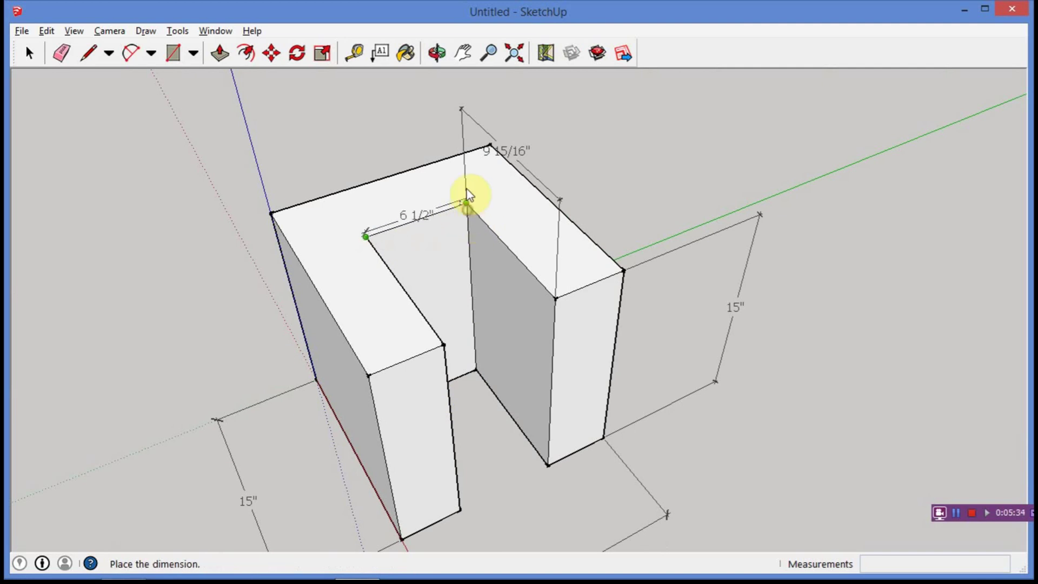
pyautogui.click(454, 109)
pyautogui.press('o')
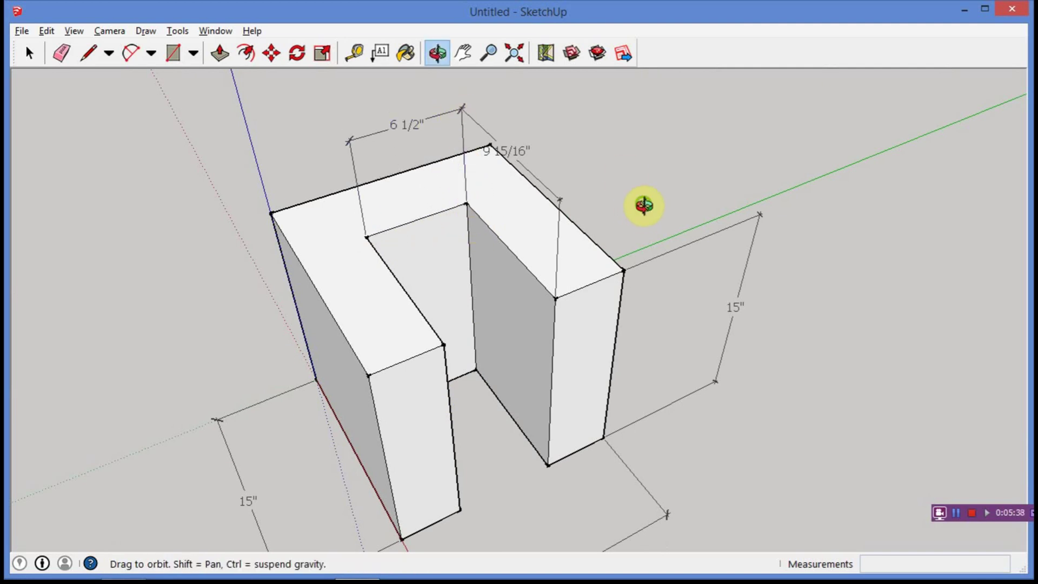
pyautogui.moveTo(641, 203); pyautogui.dragTo(401, 144)
pyautogui.moveTo(401, 145); pyautogui.dragTo(619, 127, button='middle')
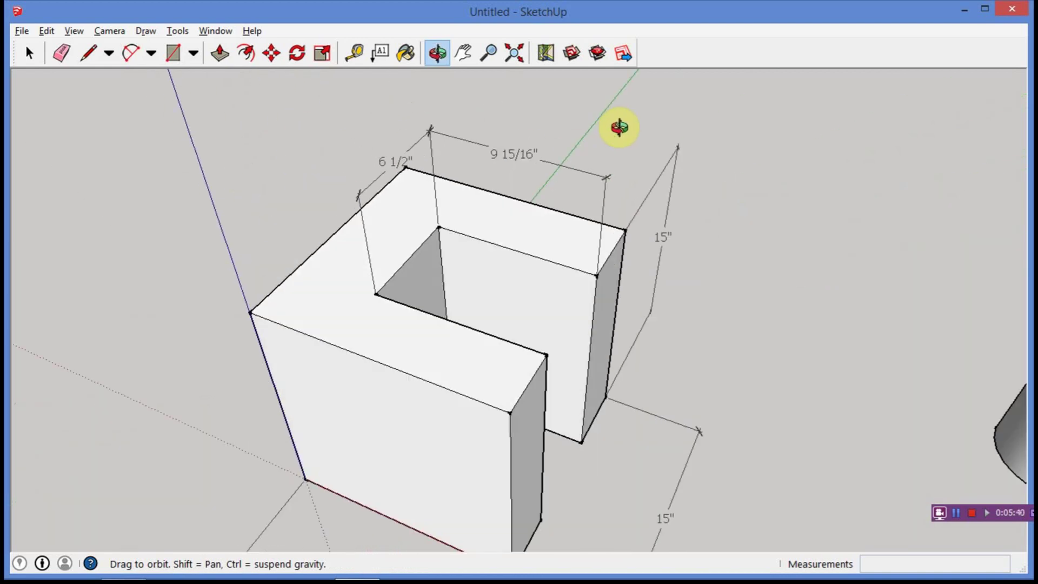
pyautogui.moveTo(688, 343); pyautogui.dragTo(602, 318, button='middle')
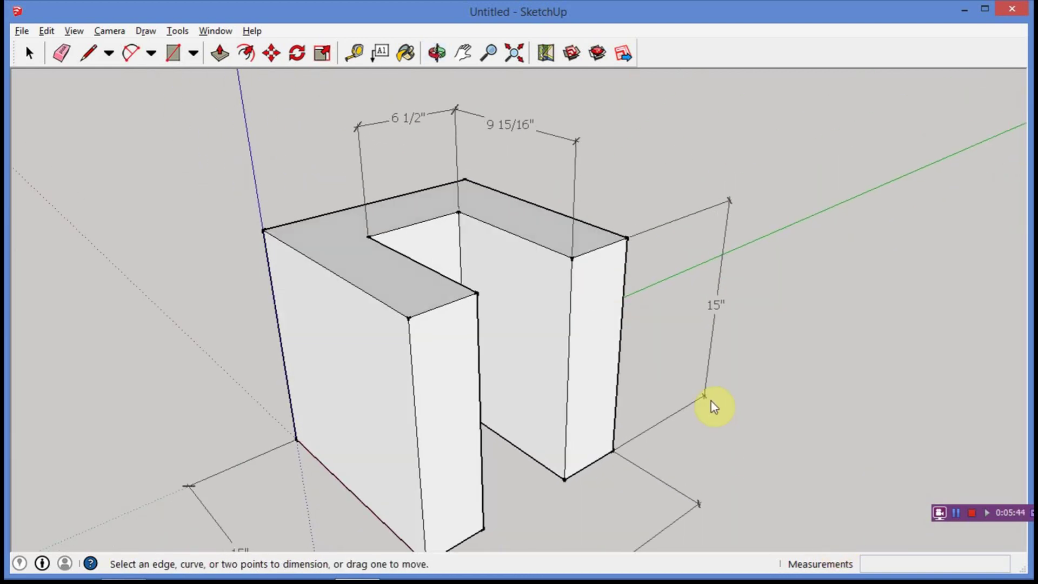
pyautogui.scroll(-3, 679, 399)
pyautogui.keyDown('shift'); pyautogui.moveTo(753, 405); pyautogui.dragTo(417, 247, button='middle'); pyautogui.keyUp('shift')
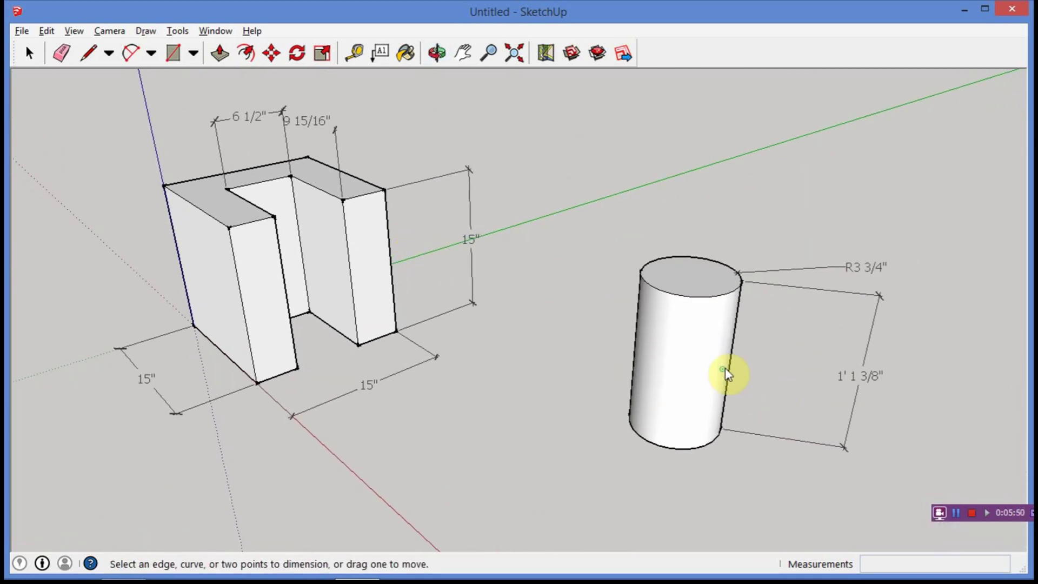
pyautogui.moveTo(526, 357); pyautogui.dragTo(586, 354, button='middle')
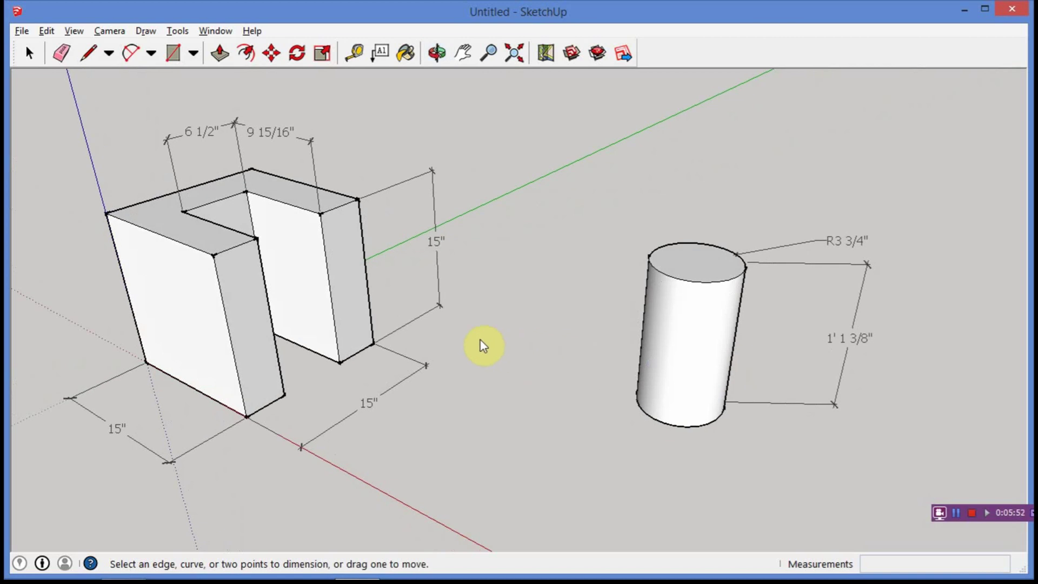
pyautogui.keyDown('shift'); pyautogui.moveTo(492, 218); pyautogui.dragTo(607, 241, button='middle'); pyautogui.keyUp('shift')
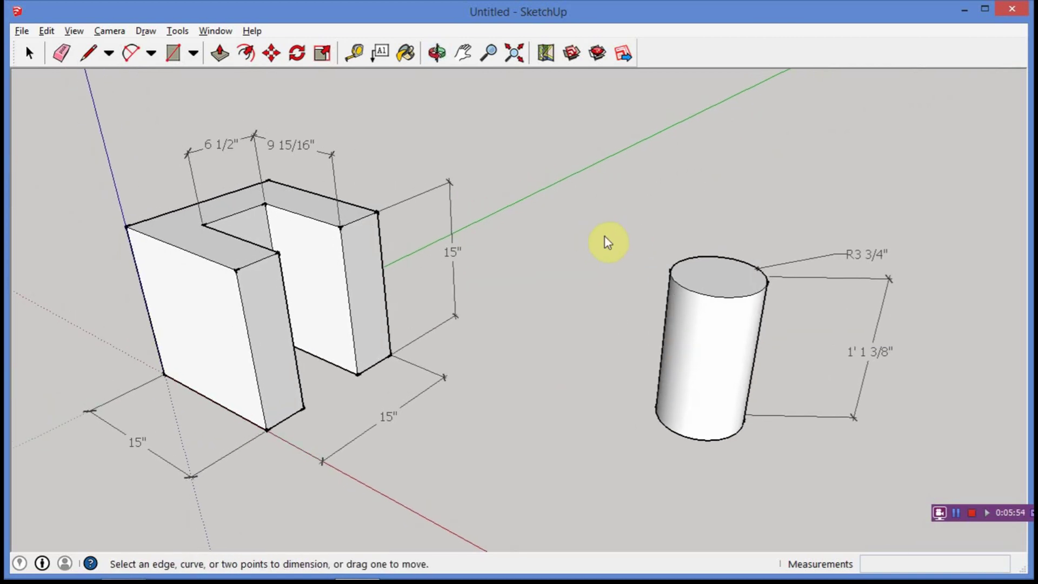